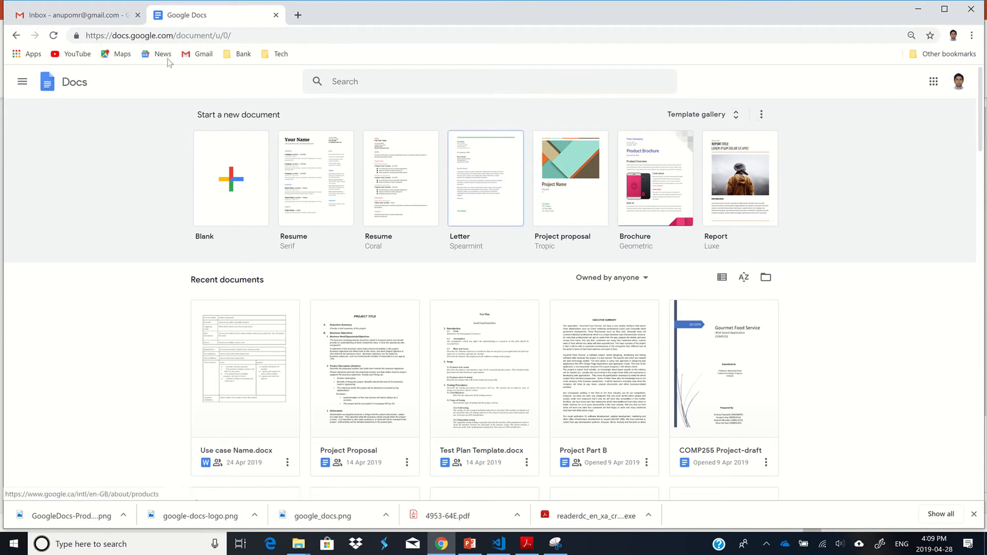
- Look for Docs in Gmail's Google apps list, and return to the Docs home page
left_click(69, 16)
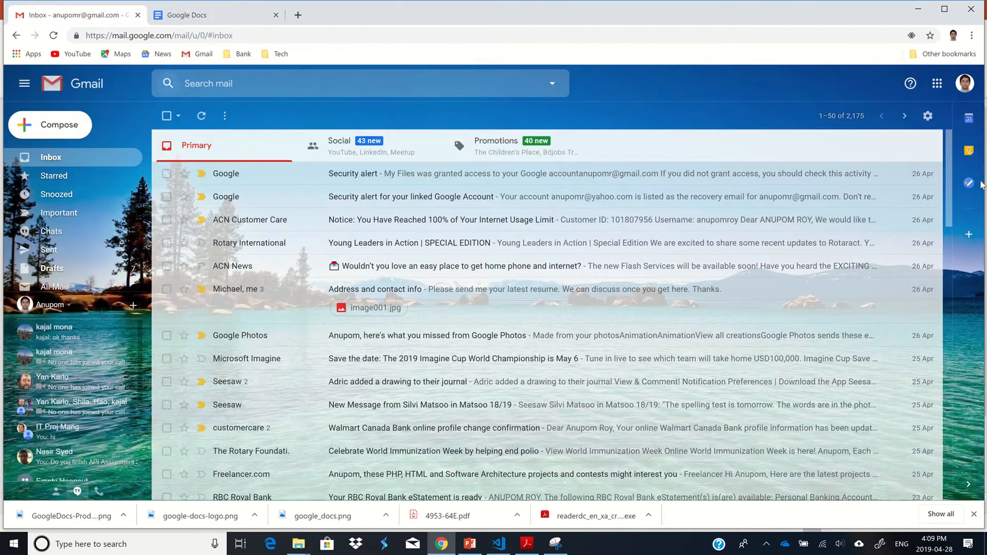
left_click(938, 84)
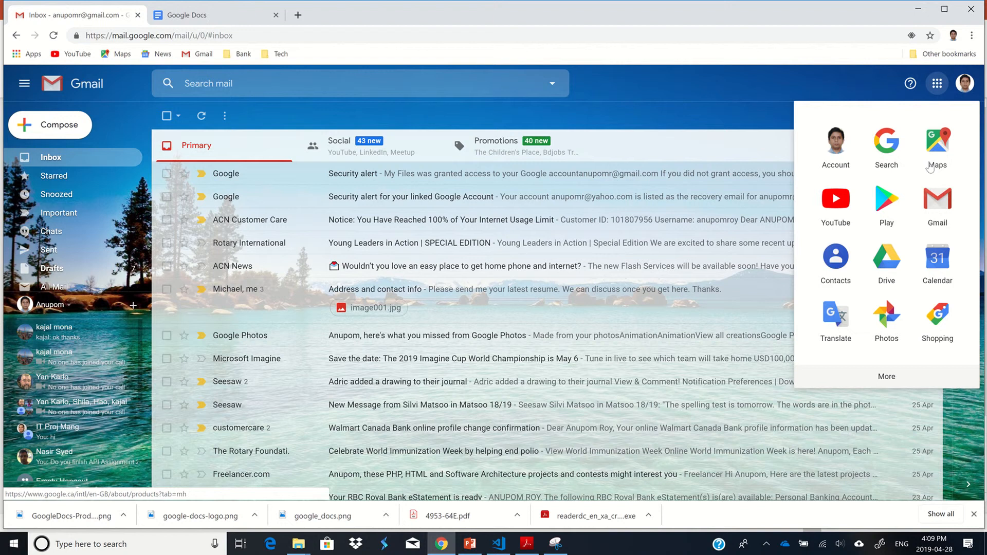
scroll(907, 206, "down", 3)
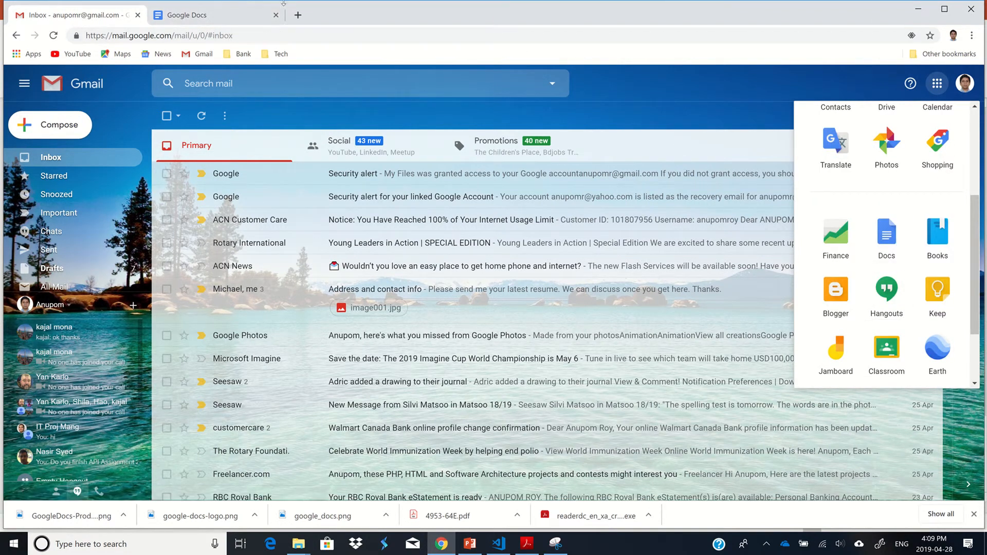
left_click(198, 15)
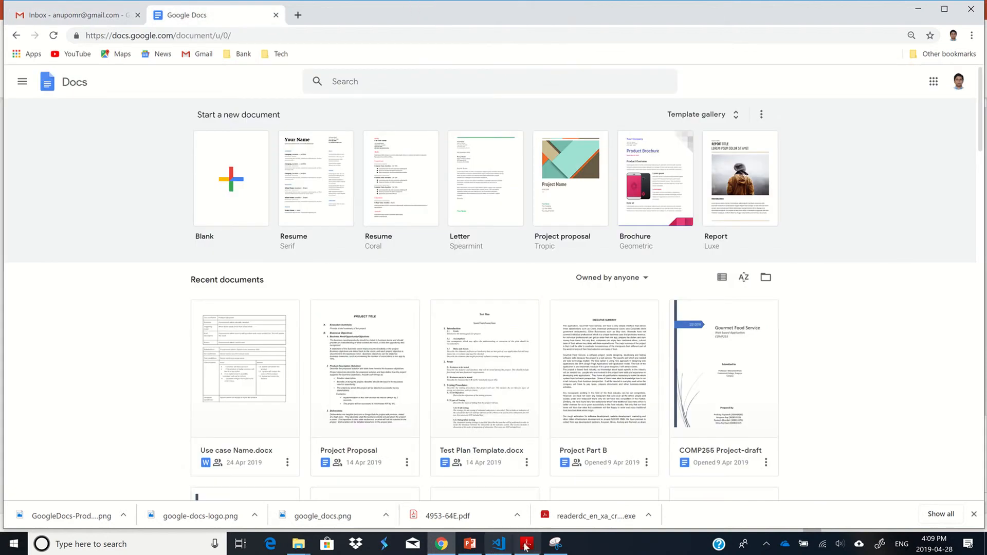
- Create a blank document from the Docs home page
mouse_move(526, 539)
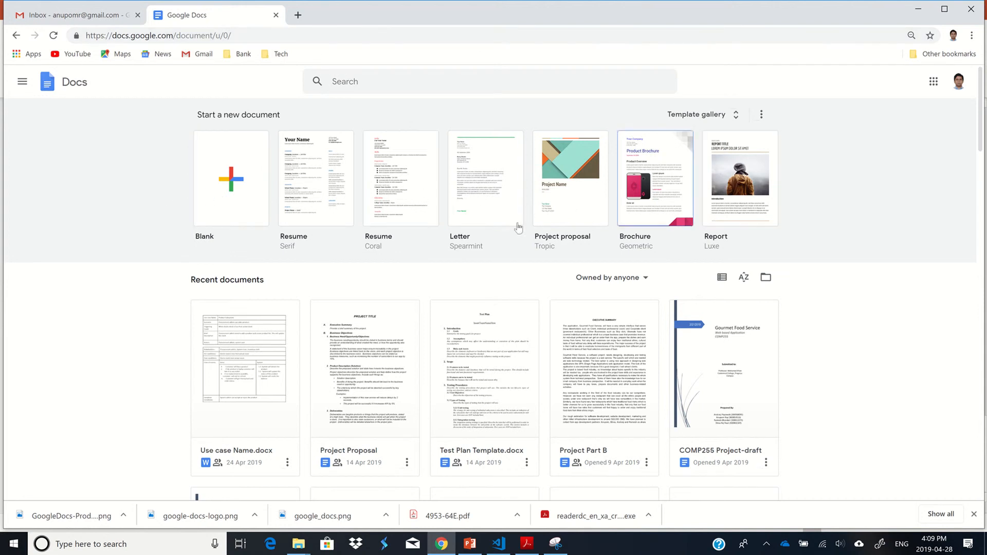
left_click(231, 185)
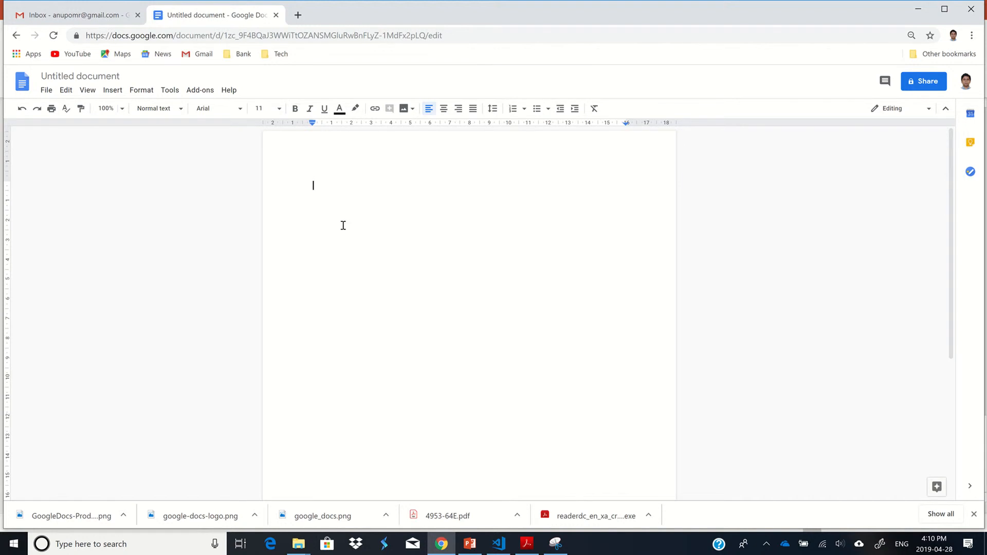
left_click(47, 90)
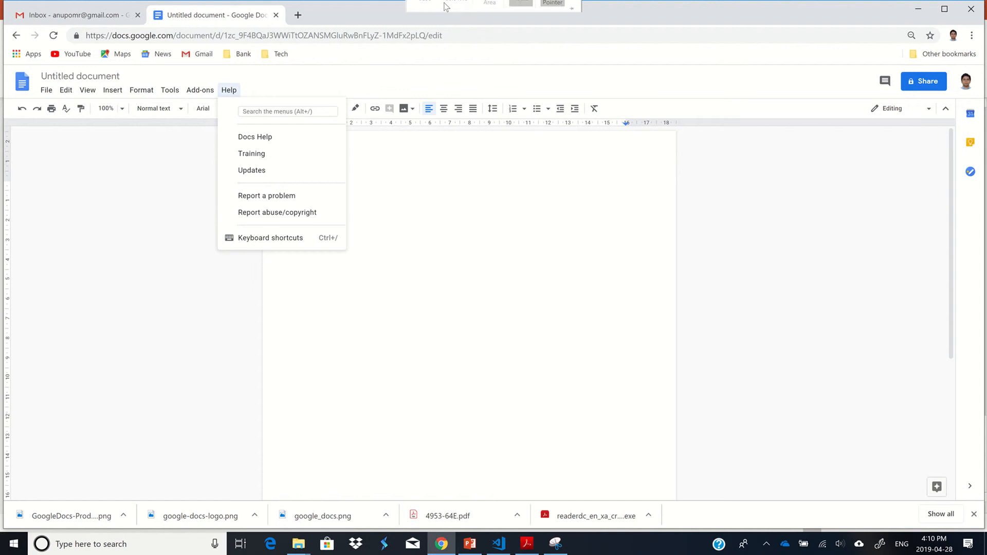
left_click(67, 177)
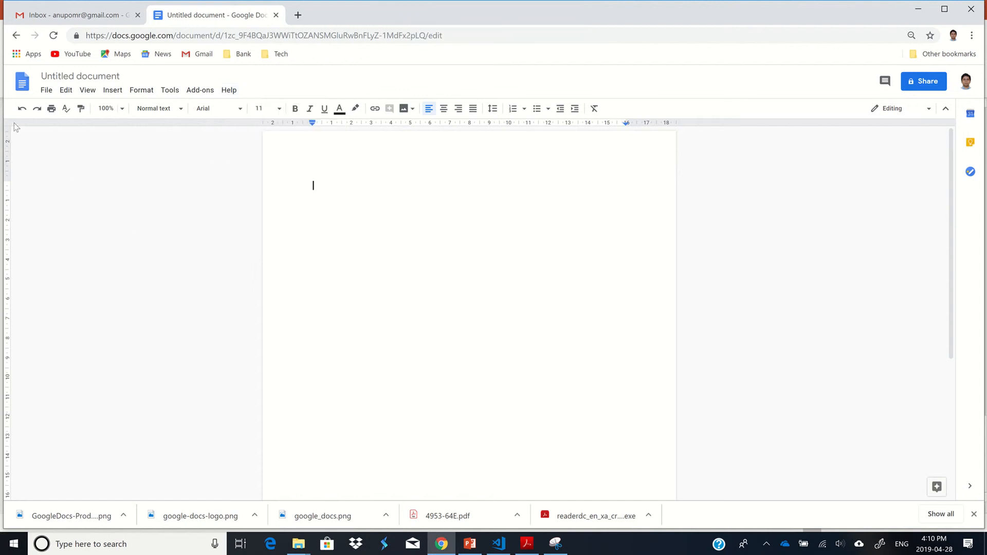
left_click(45, 91)
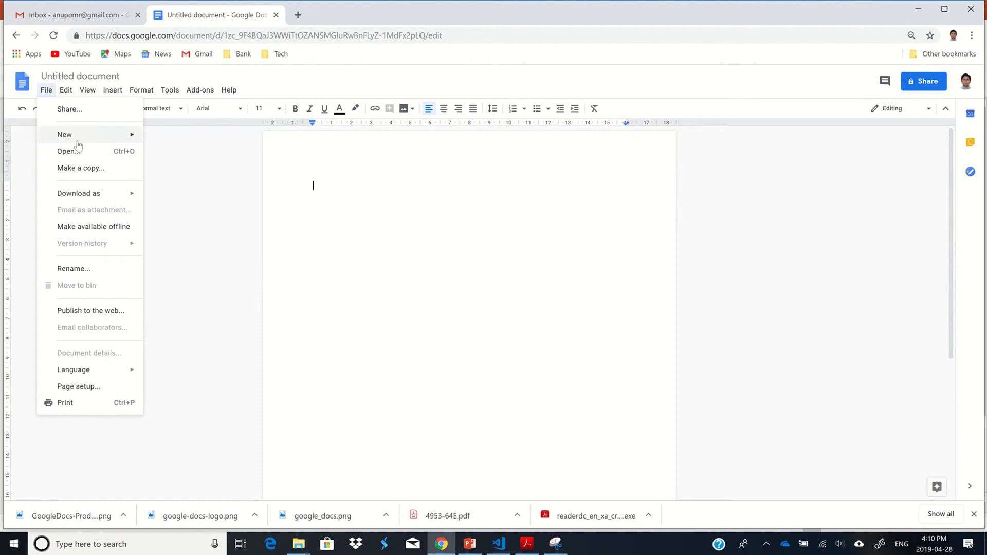
mouse_move(106, 195)
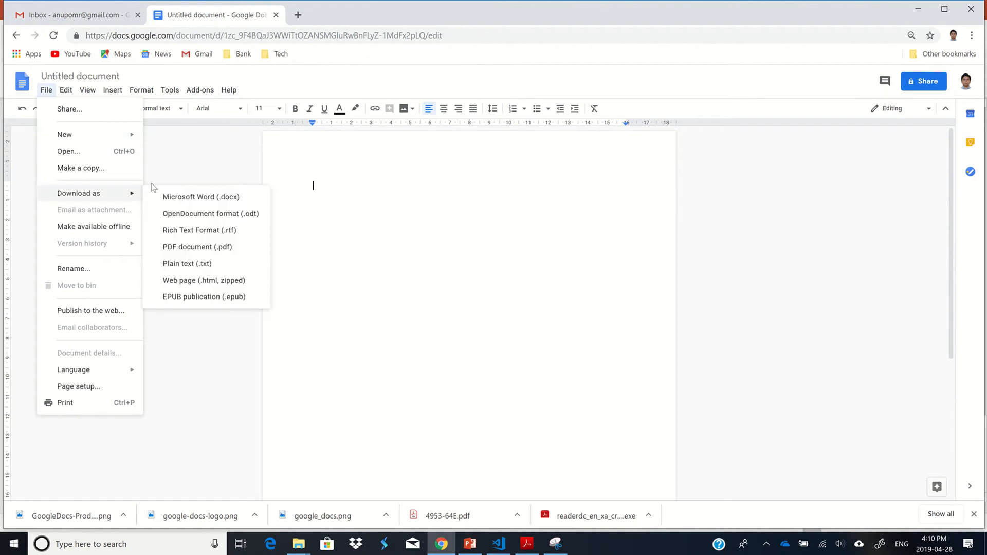
left_click(205, 156)
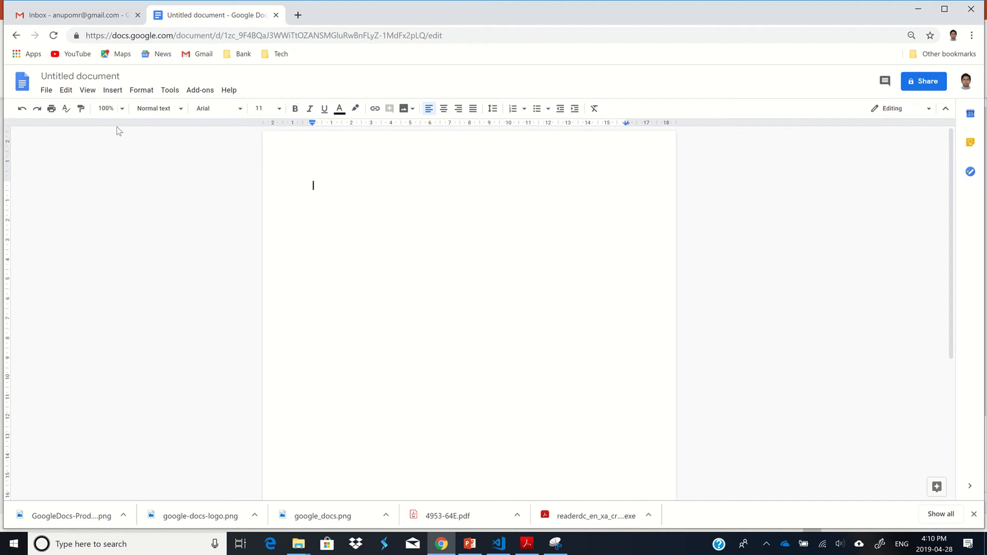
left_click(66, 90)
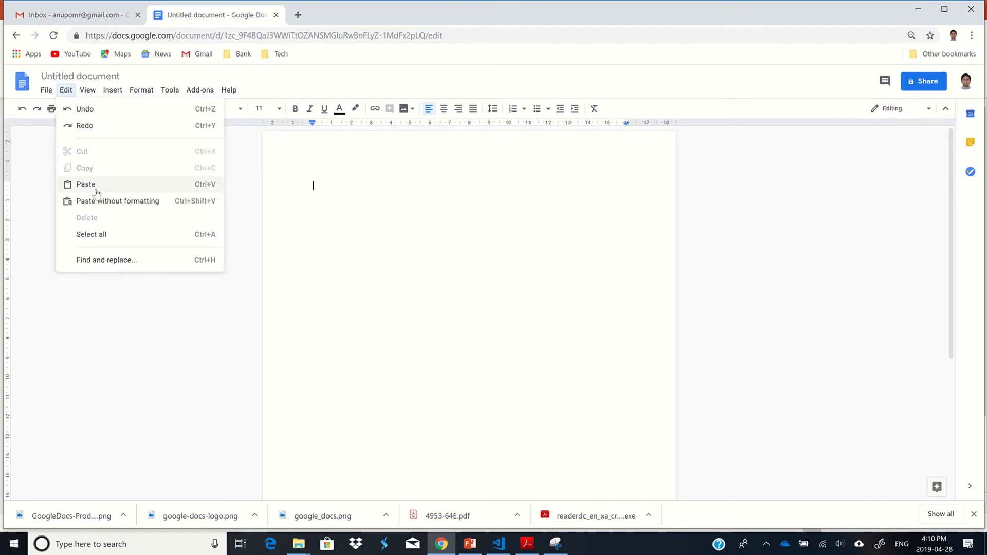
mouse_move(105, 94)
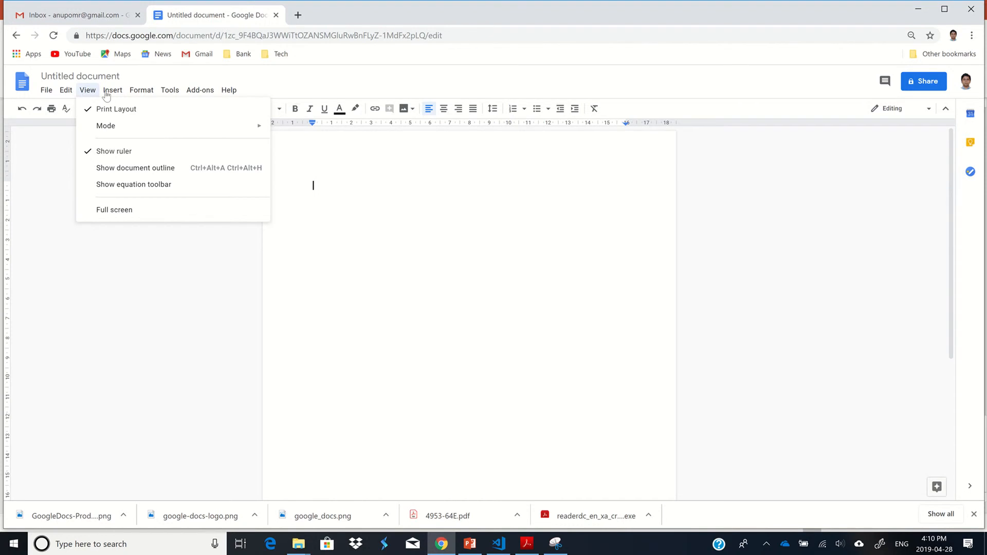
left_click(67, 209)
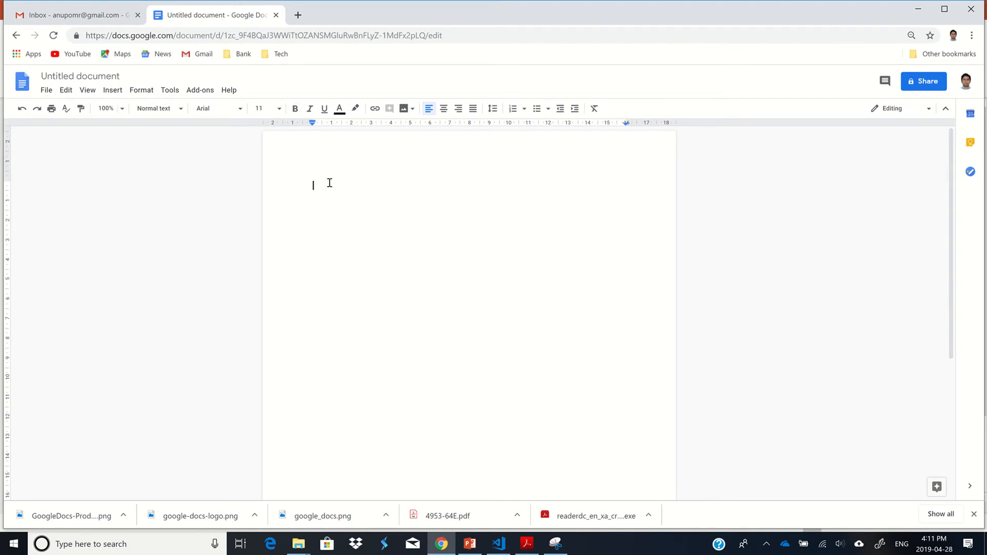
- Enter "Heading one" on the first line, apply the Title style to it and start a new line below
type("H")
key("BackSpace")
type("n")
type("ng")
left_click_drag(389, 185, 289, 180)
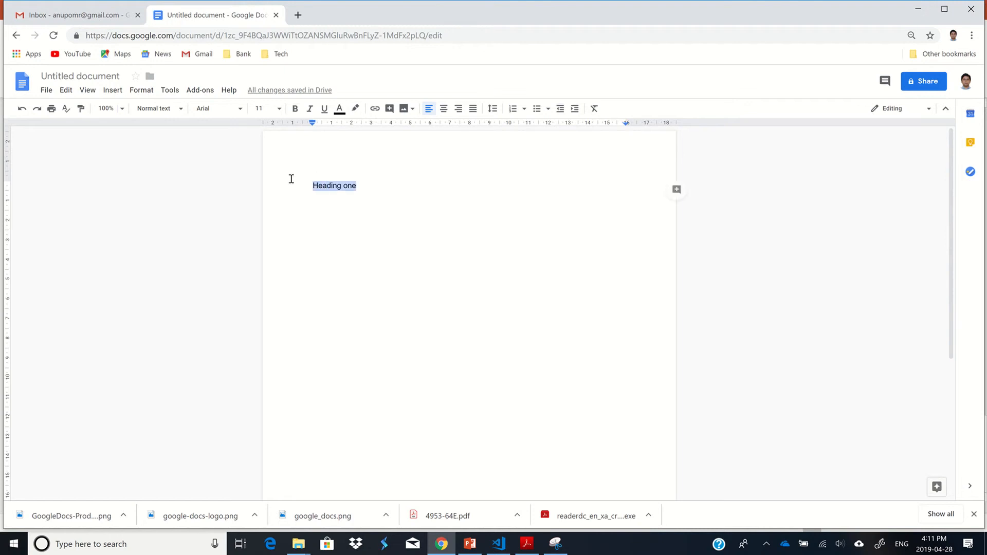
left_click(181, 108)
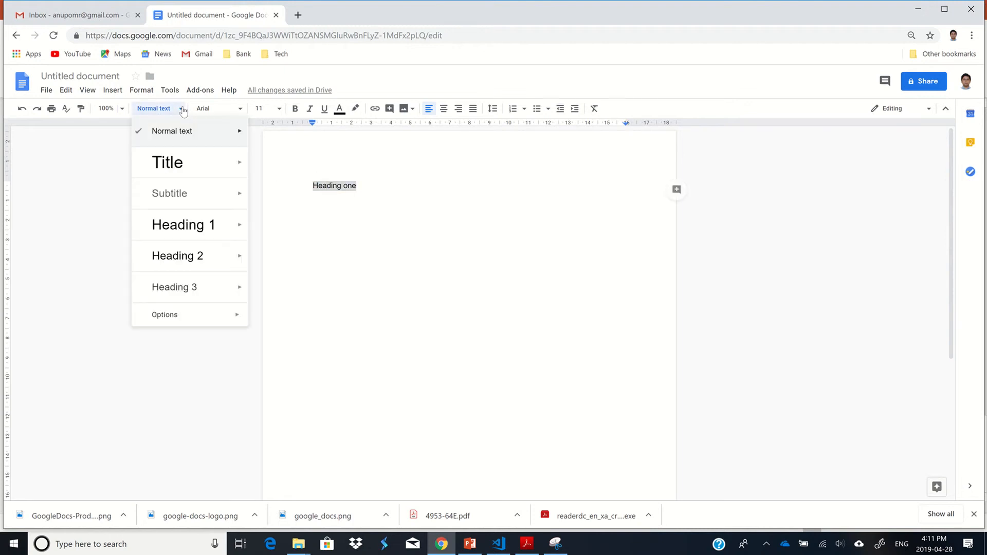
left_click(181, 169)
left_click(441, 193)
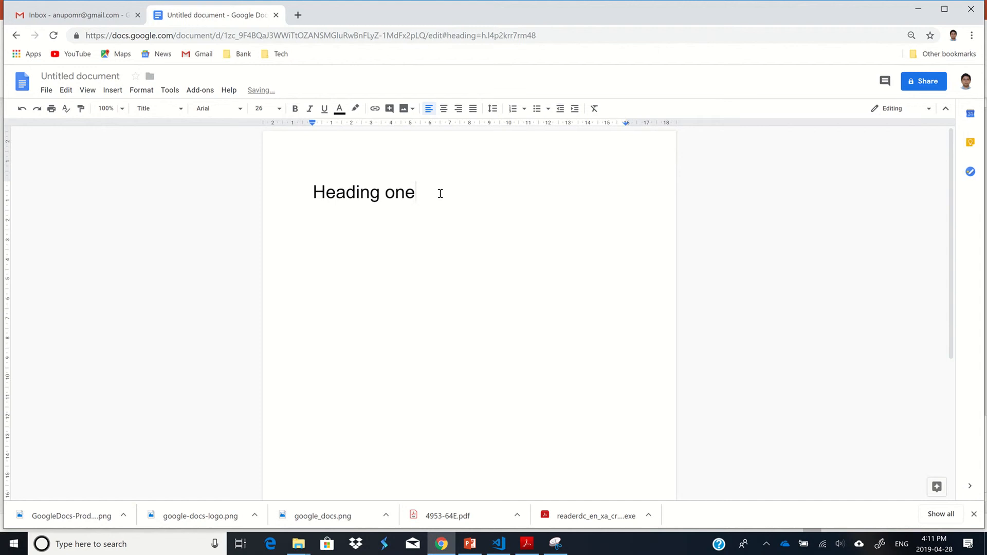
key("Return")
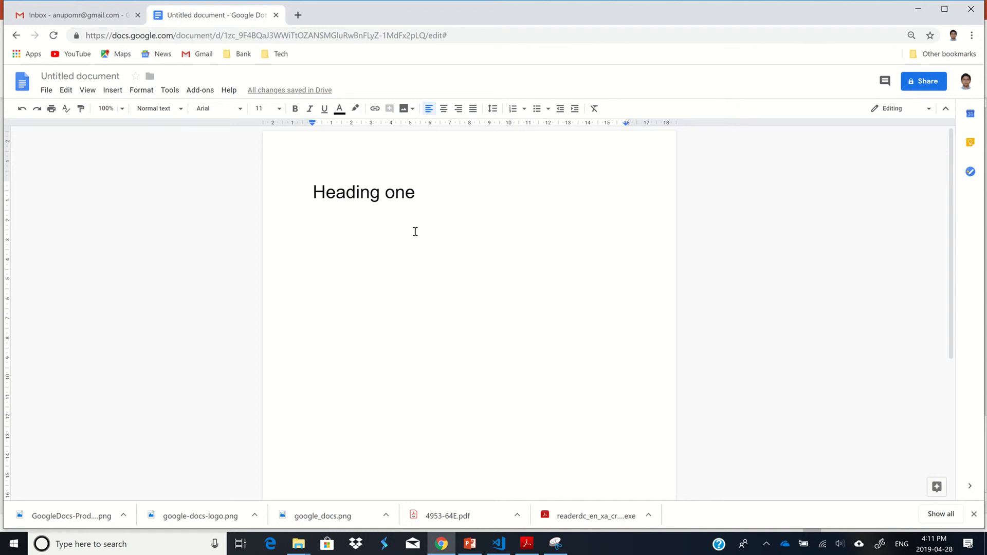
type("hjhg")
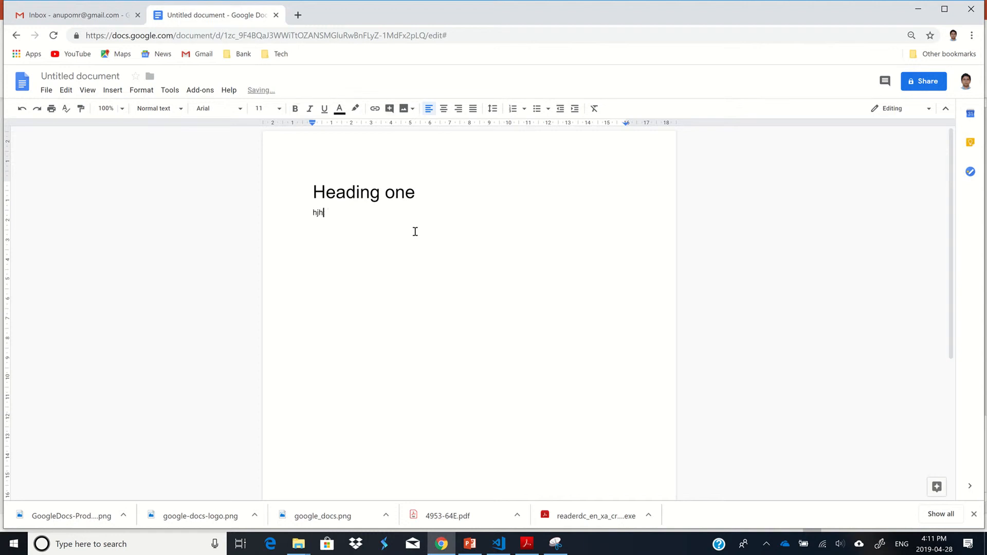
key("BackSpace")
key("BackSpace")
key("BackSpace")
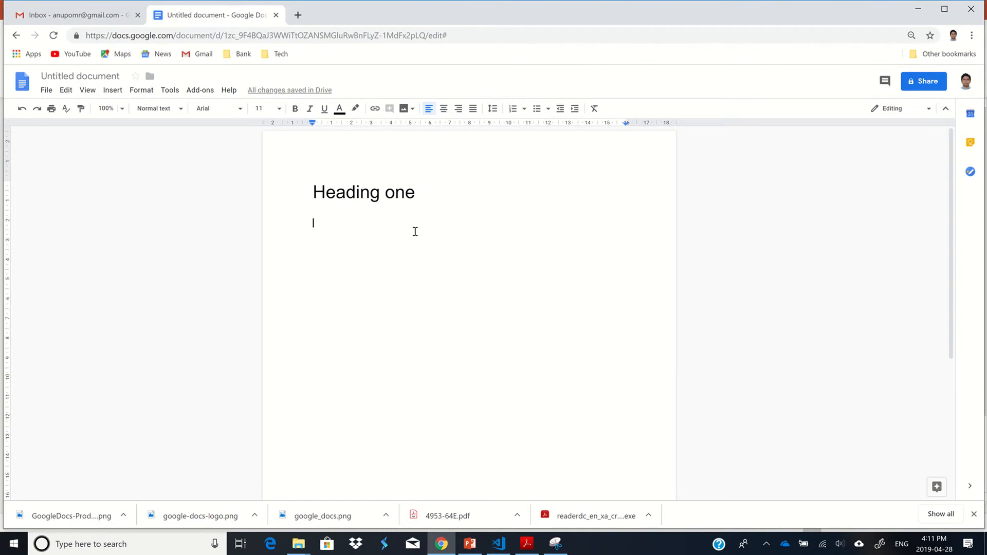
- Add the line "Part 1:" below the title, followed by about twenty blank lines
type("Part 1:")
key("Return")
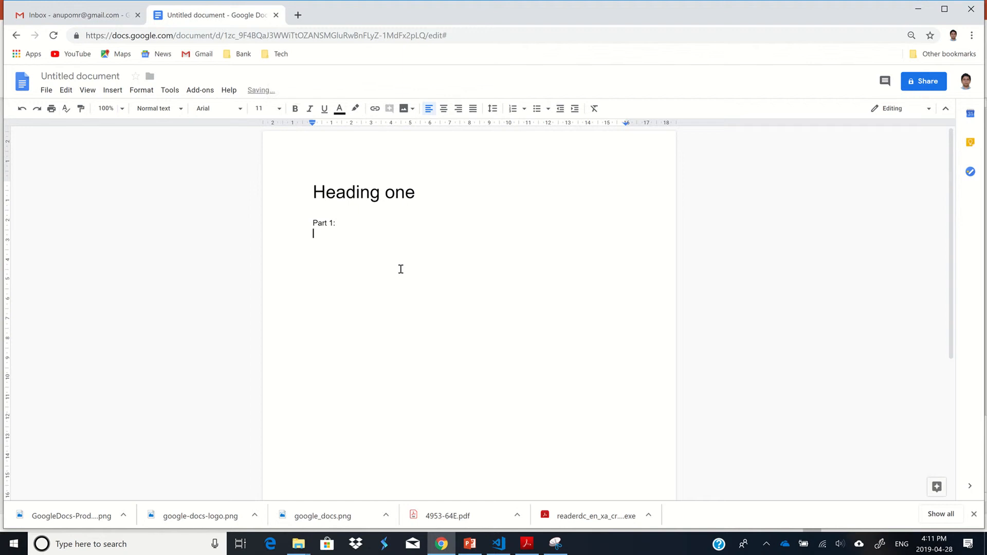
key("Return")
key("Return")
key("Return")
key("Return")
key("Return")
key("Return")
key("Return")
key("Return")
key("Return")
key("Return")
key("Return")
key("Return")
key("Return")
key("Return")
key("Return")
key("Return")
key("Return")
key("Return")
key("Return")
key("Return")
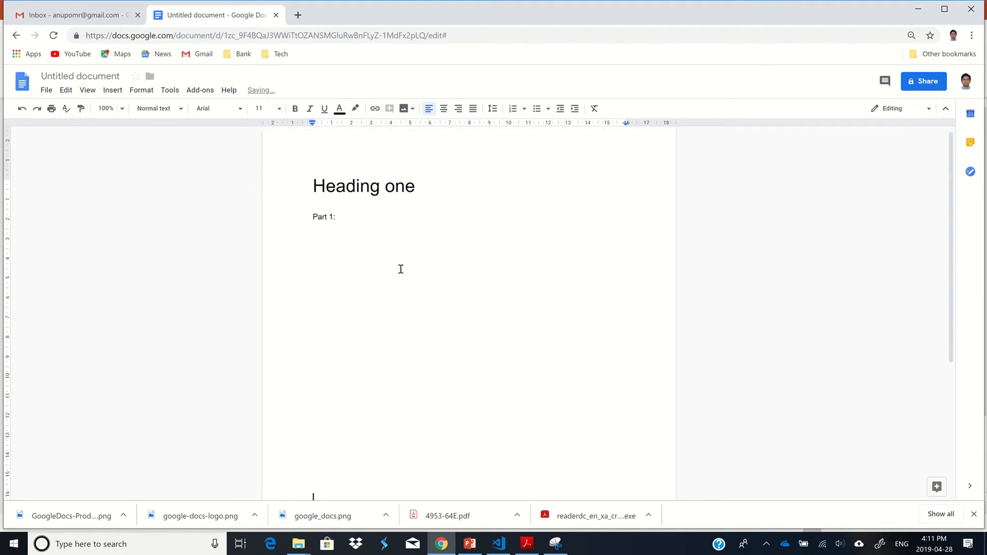
- Apply the Heading 1 style to the "Part 1:" line
left_click(348, 161)
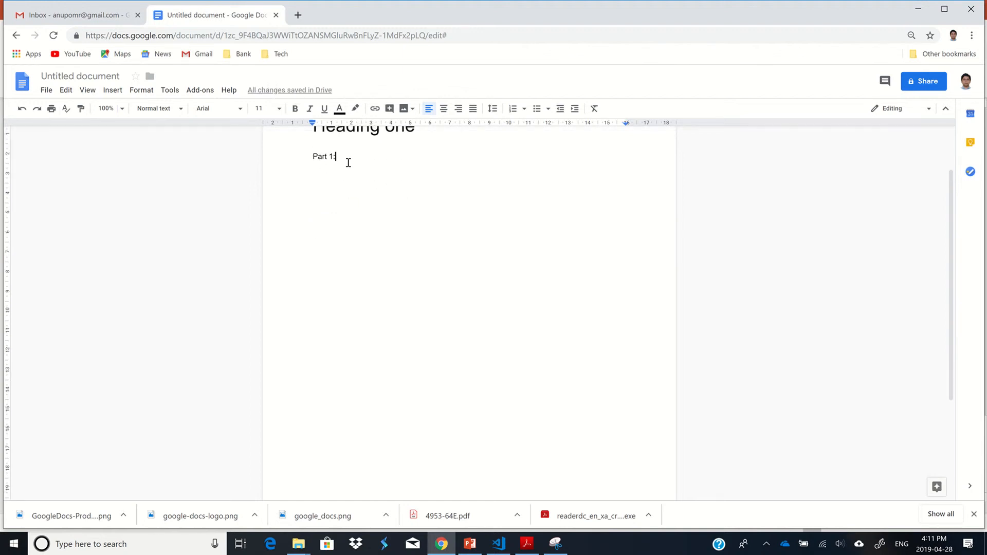
left_click(180, 109)
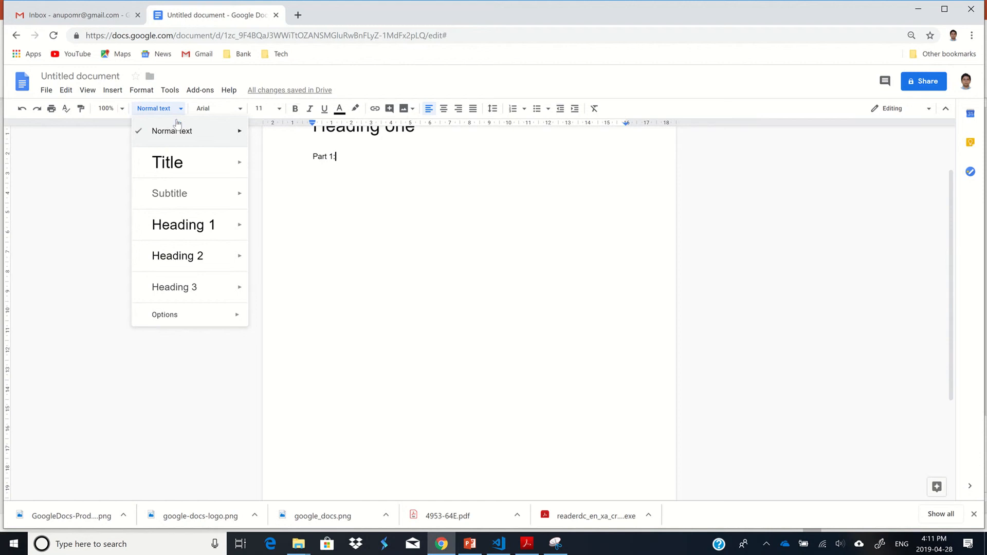
left_click(189, 225)
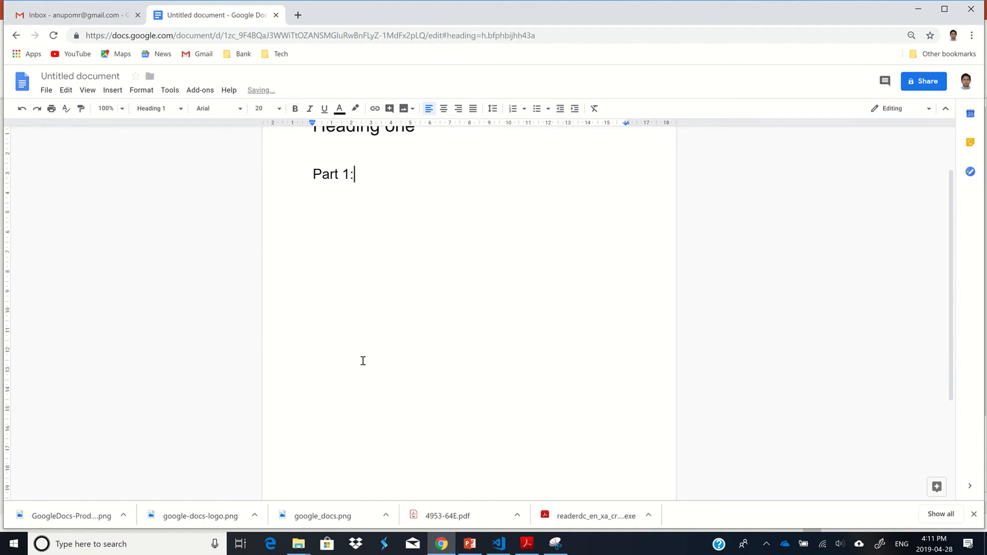
- Insert a page break after the blank lines and add "Part 2:" in the Heading 1 style on the new page
scroll(383, 411, "down", 3)
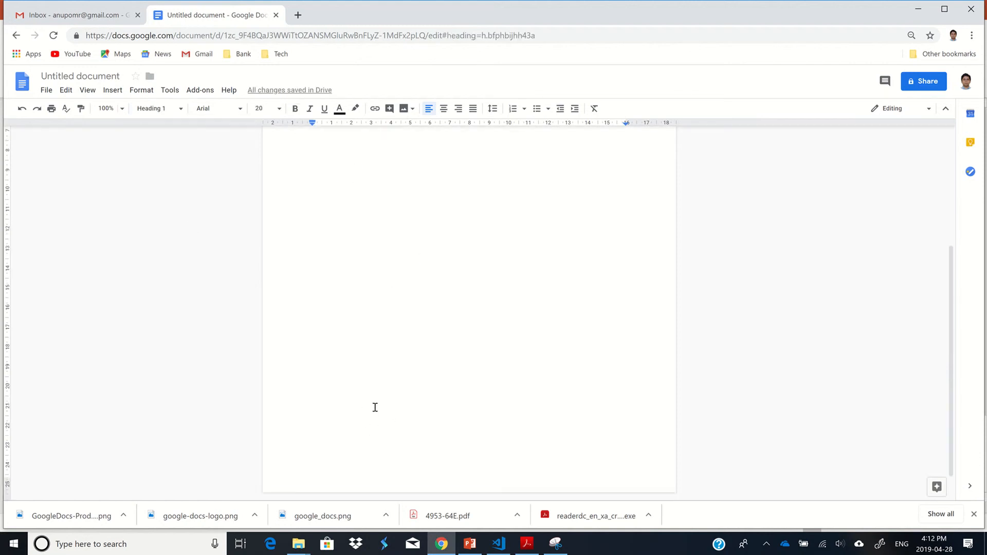
left_click(366, 417)
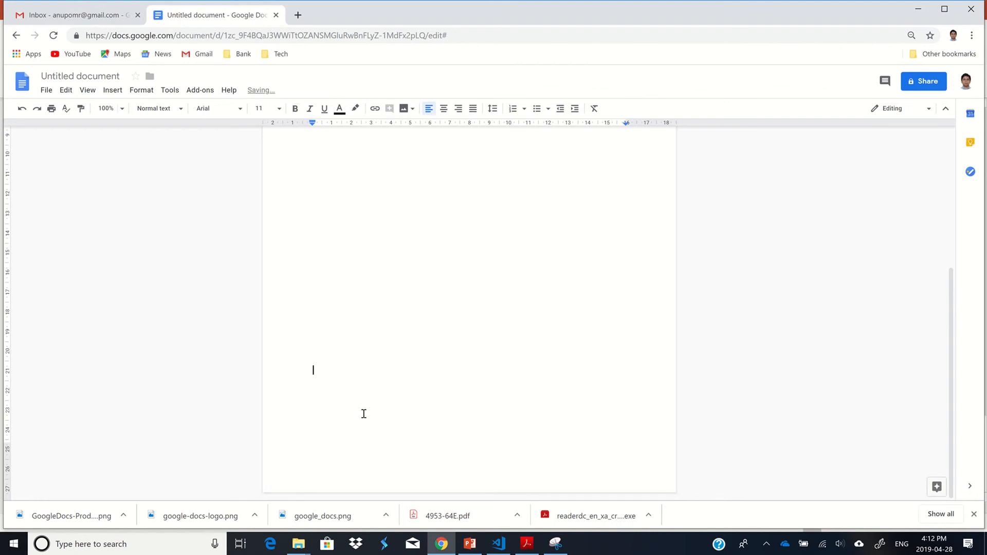
key("ctrl+Return")
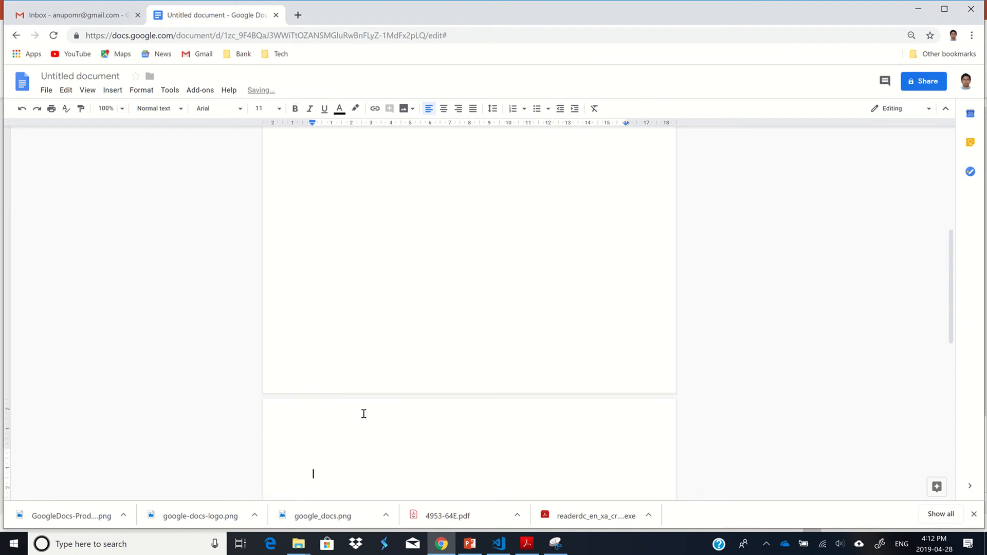
type("part 2:")
left_click(174, 110)
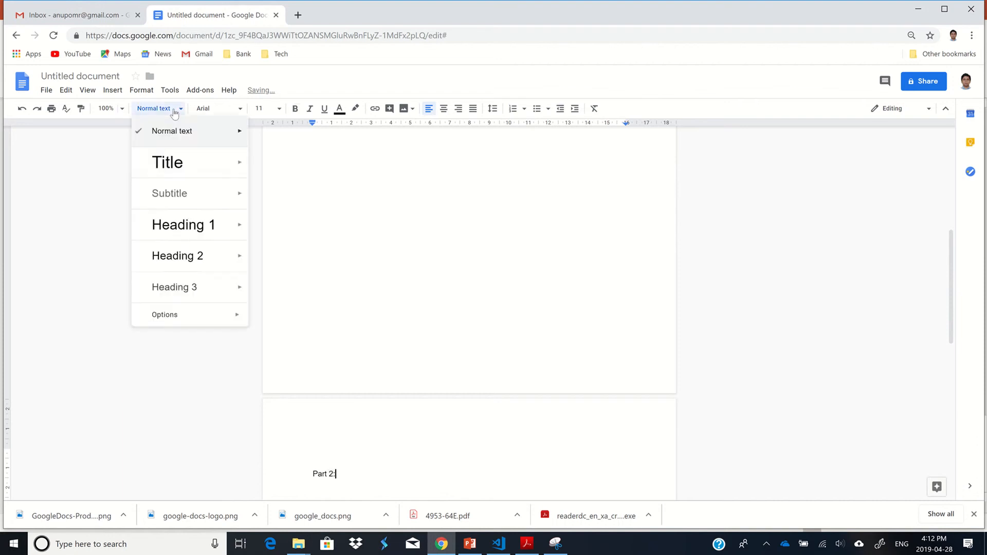
left_click(178, 225)
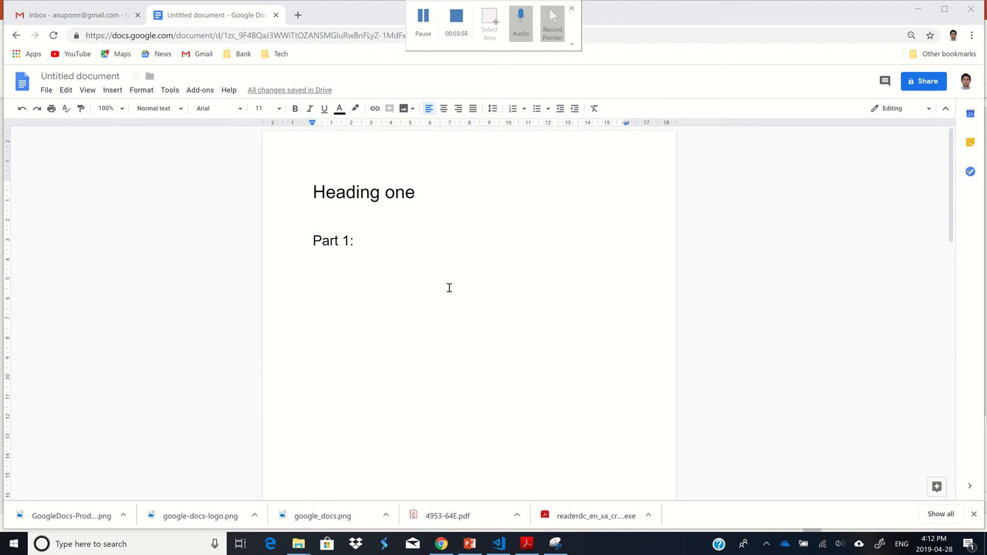
- Show the document outline and use it to go to "Heading one"
scroll(409, 275, "down", 10)
scroll(409, 275, "up", 6)
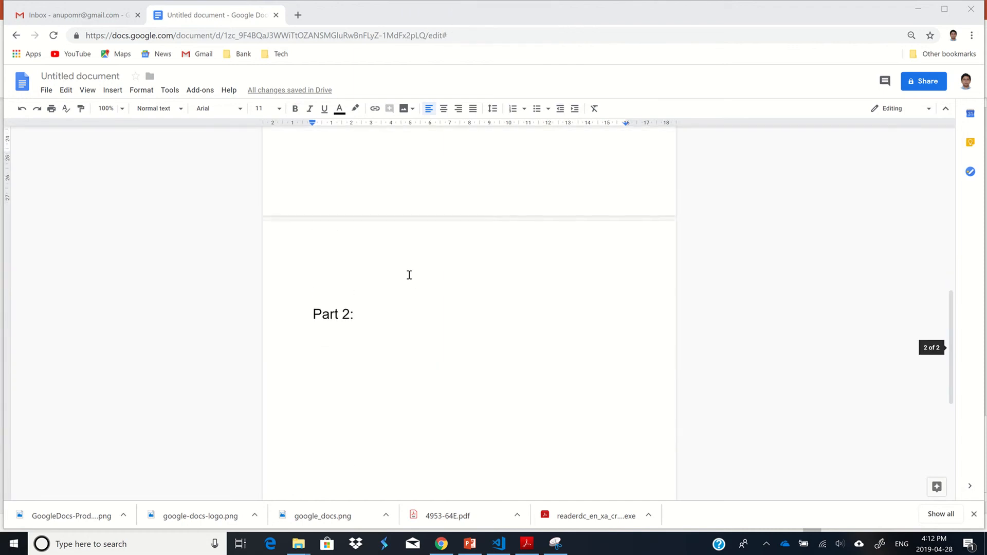
scroll(501, 364, "up", 3)
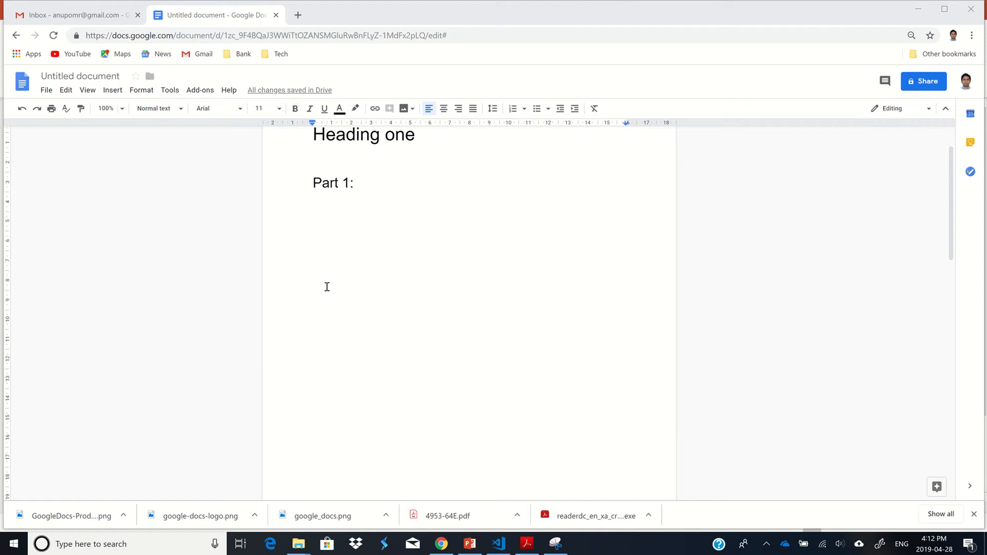
left_click(87, 90)
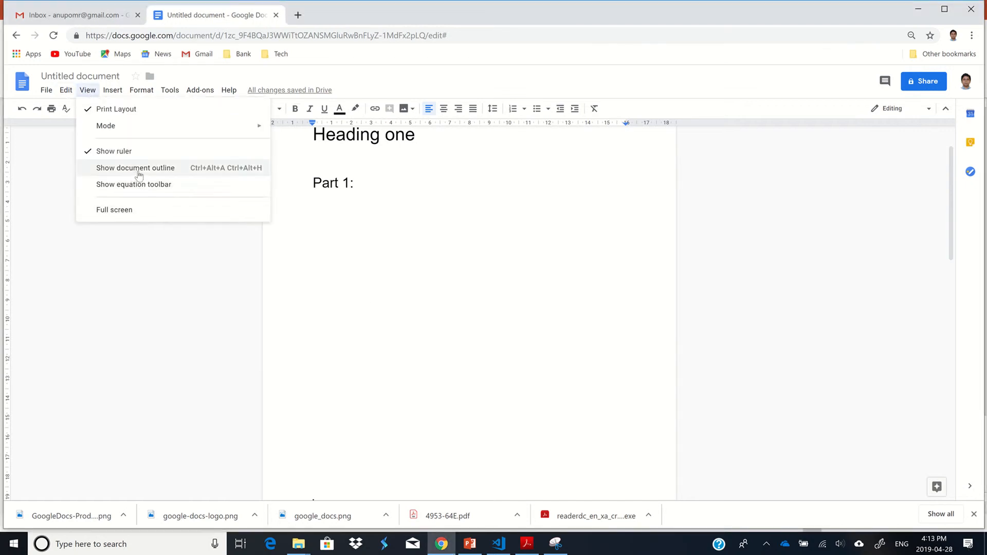
left_click(158, 171)
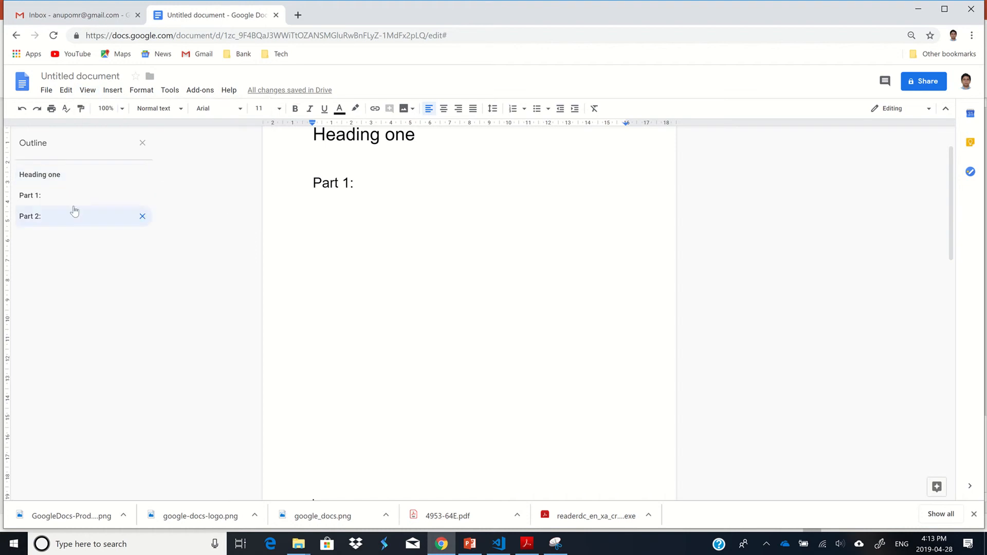
left_click(41, 175)
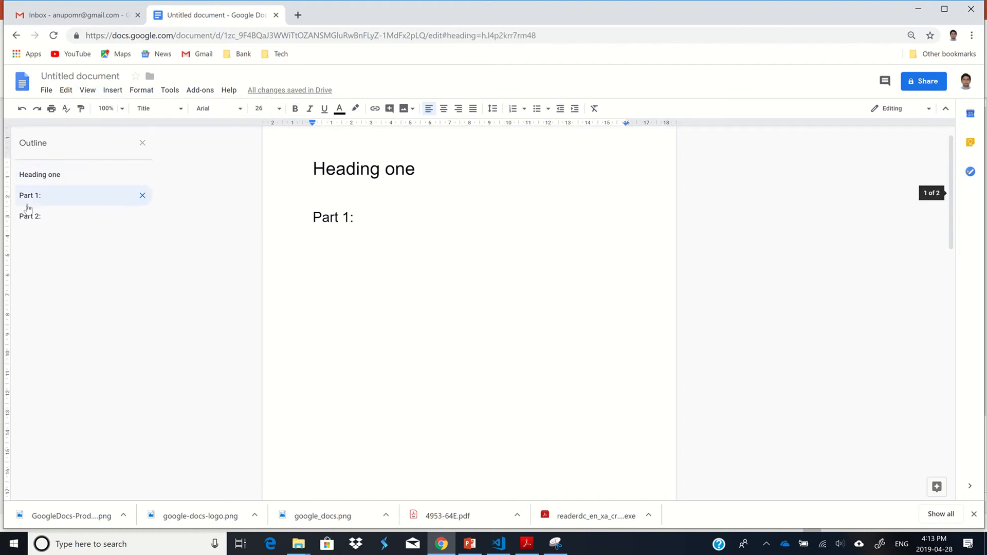
- Use the document outline to go to "Part 1:" and "Part 2:", and place the cursor on the blank line below "Part 1:"
left_click(30, 198)
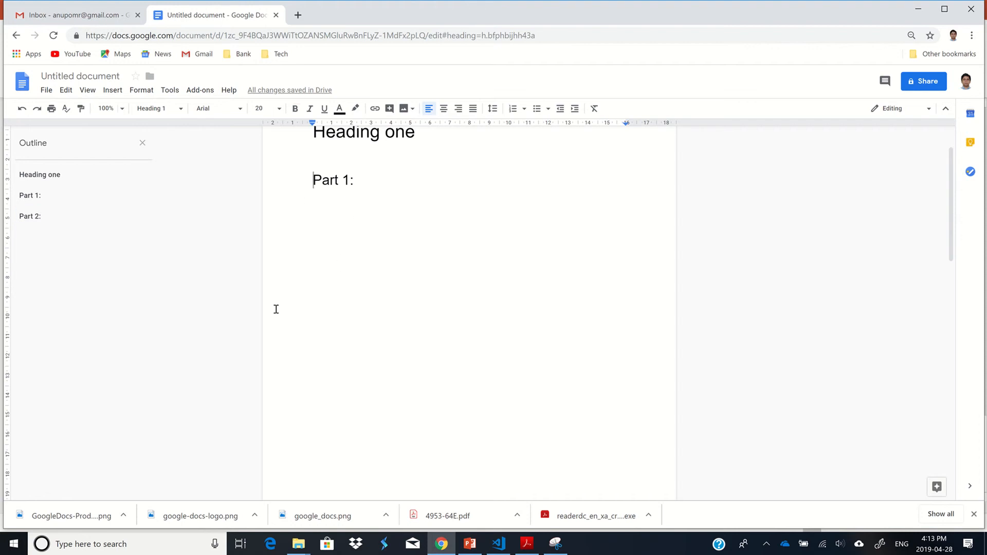
left_click(30, 217)
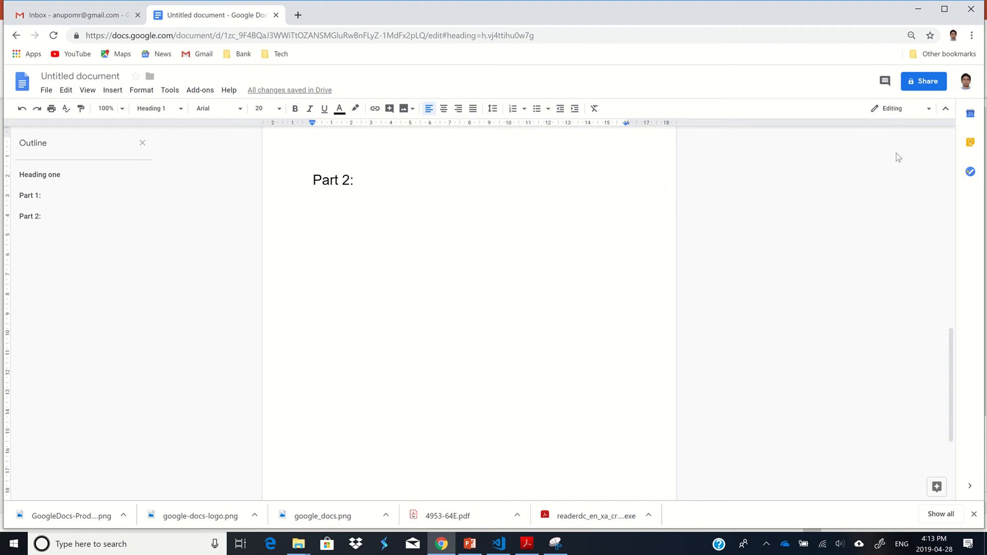
scroll(404, 253, "up", 7)
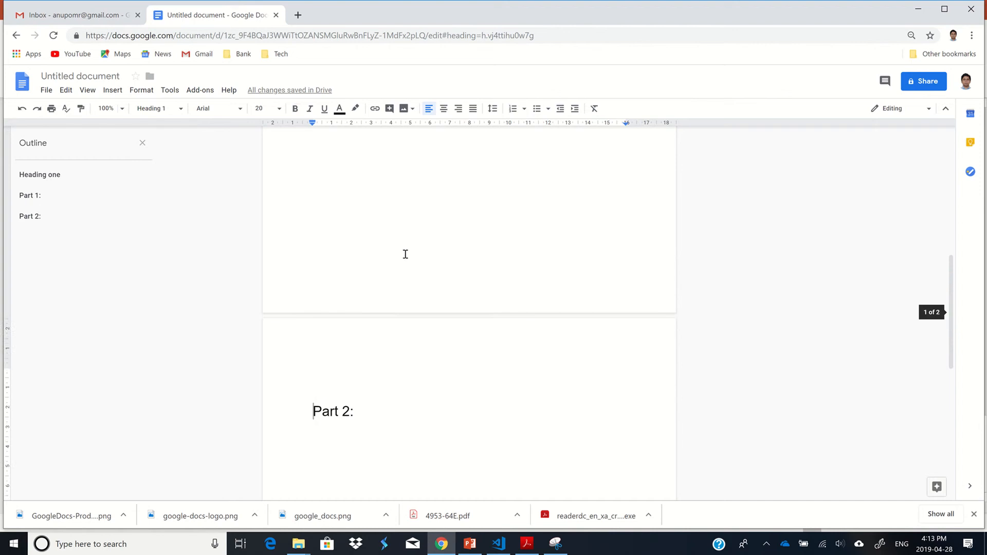
scroll(406, 254, "up", 4)
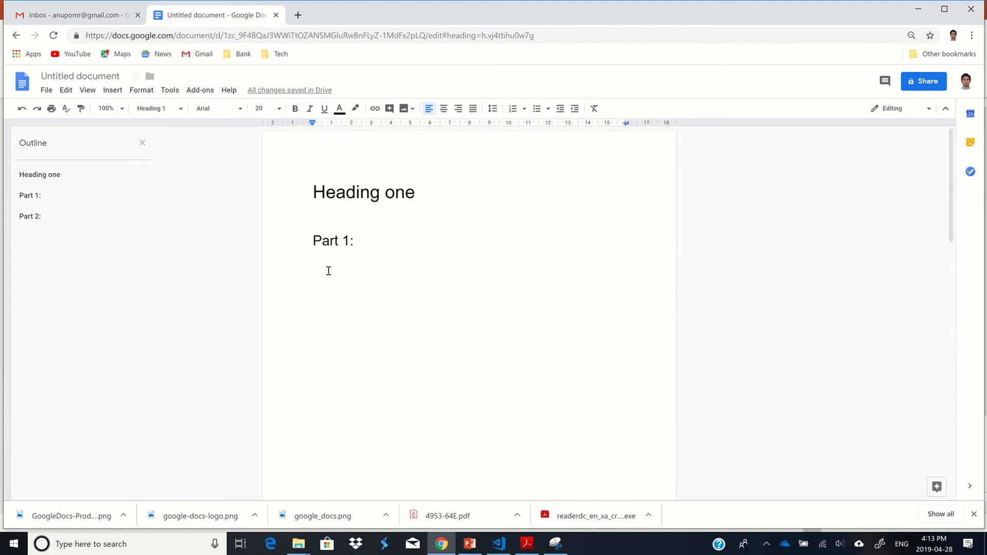
left_click(338, 289)
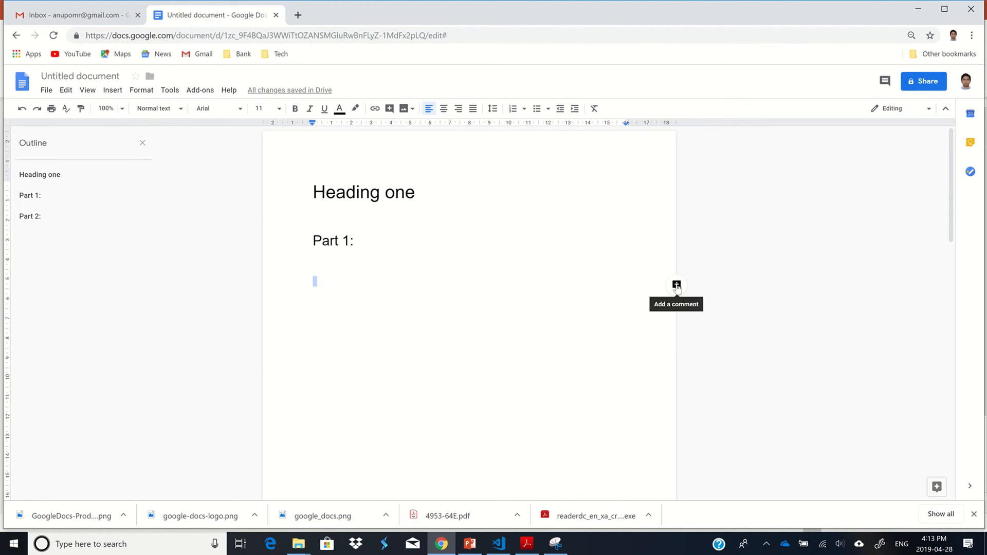
scroll(465, 318, "down", 9)
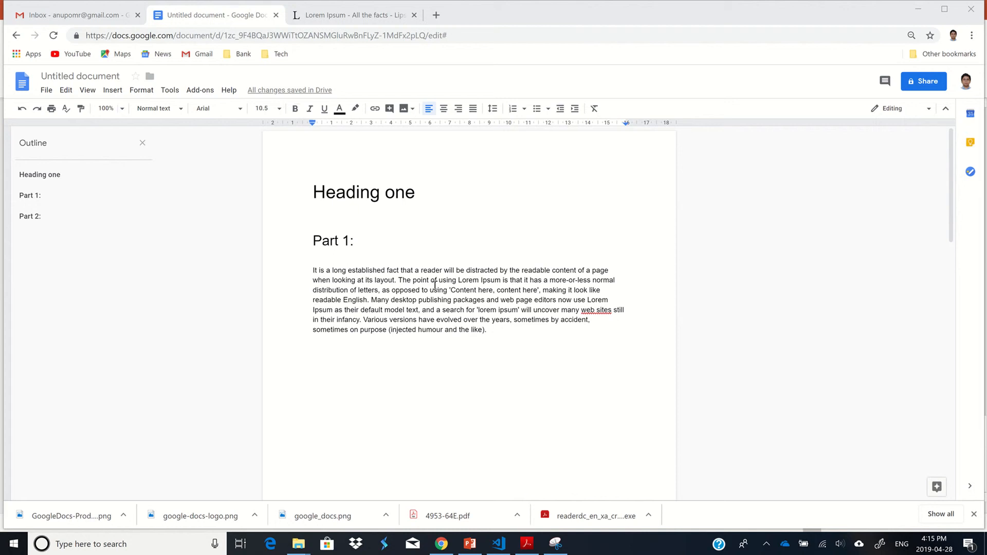
- Italicize the phrase 'Content here, content here' in the paragraph below "Part 1:", without bold
left_click_drag(557, 290, 450, 291)
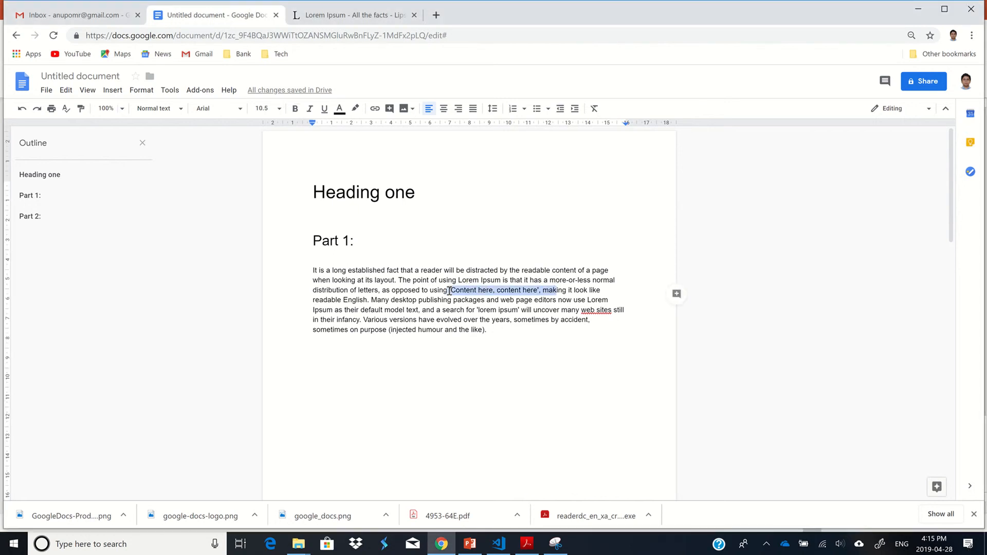
left_click(295, 109)
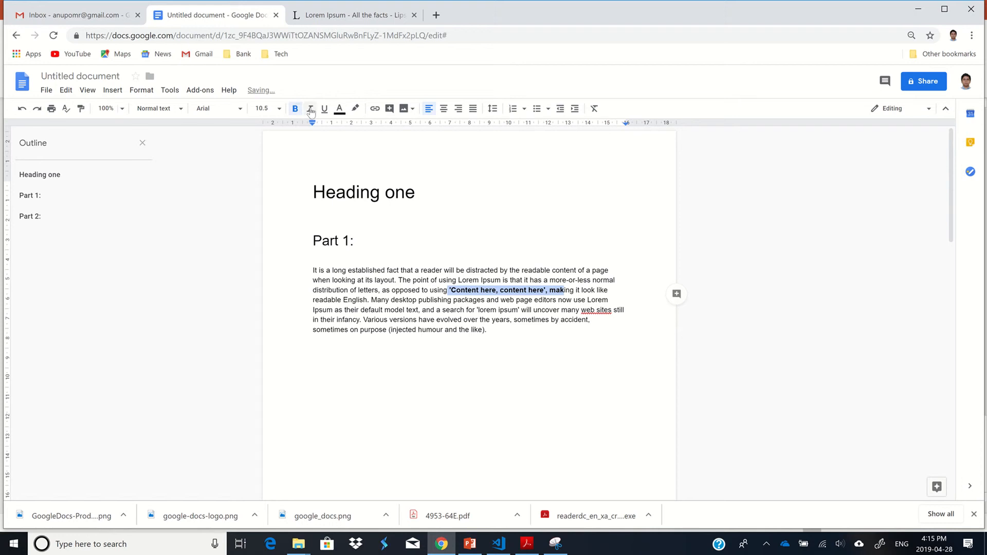
left_click(310, 109)
left_click(295, 109)
left_click_drag(428, 311, 369, 302)
double_click(547, 331)
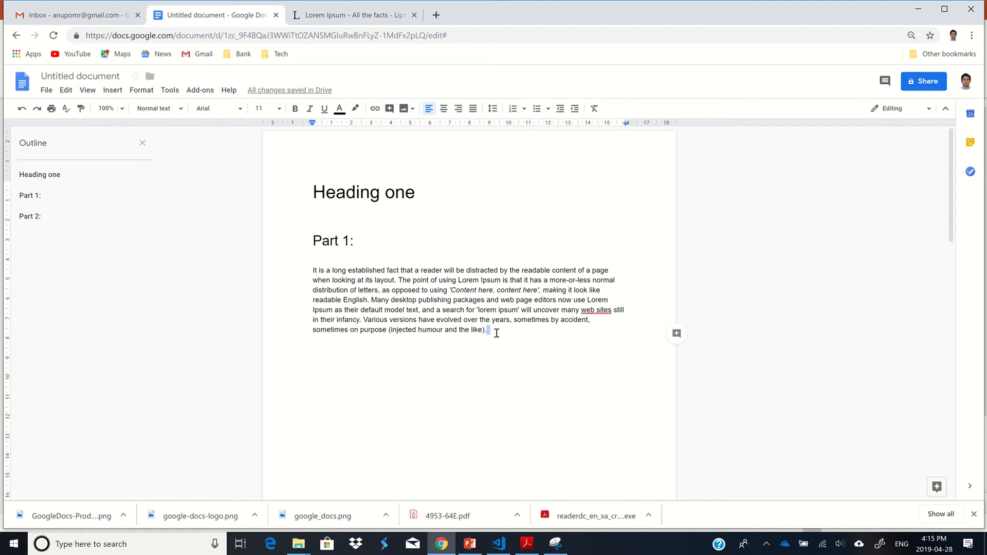
left_click(317, 270)
key("Return")
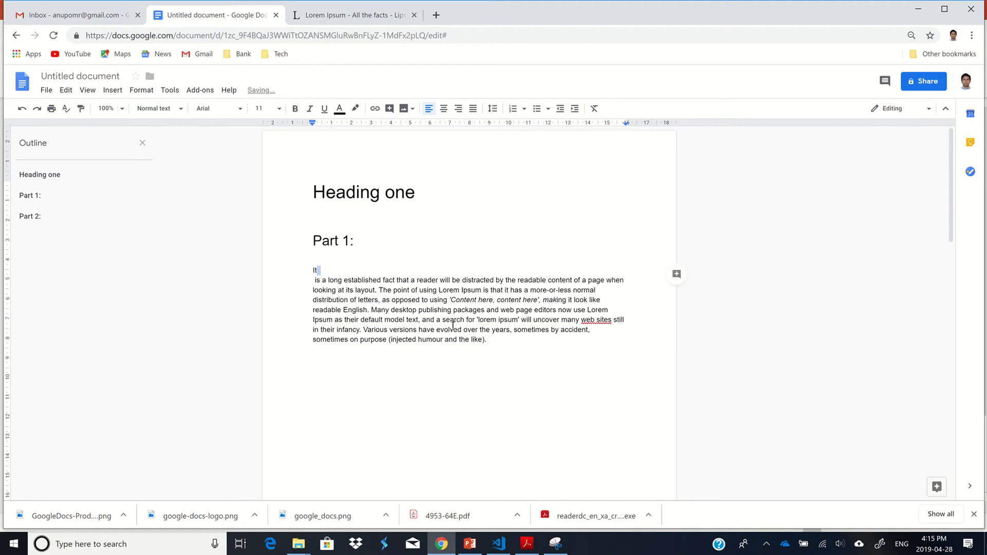
key("ctrl+z")
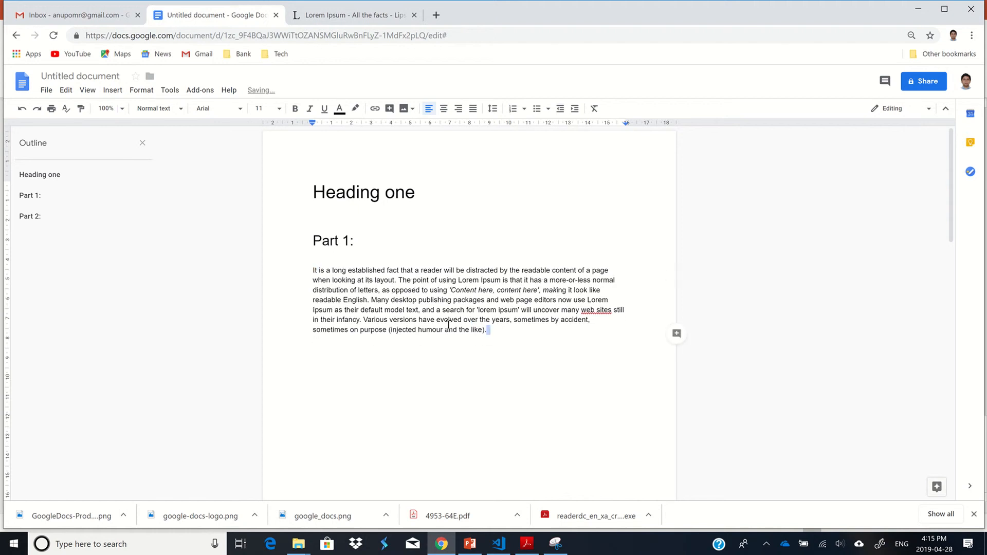
- Justify the whole paragraph below "Part 1:"
left_click_drag(501, 331, 306, 271)
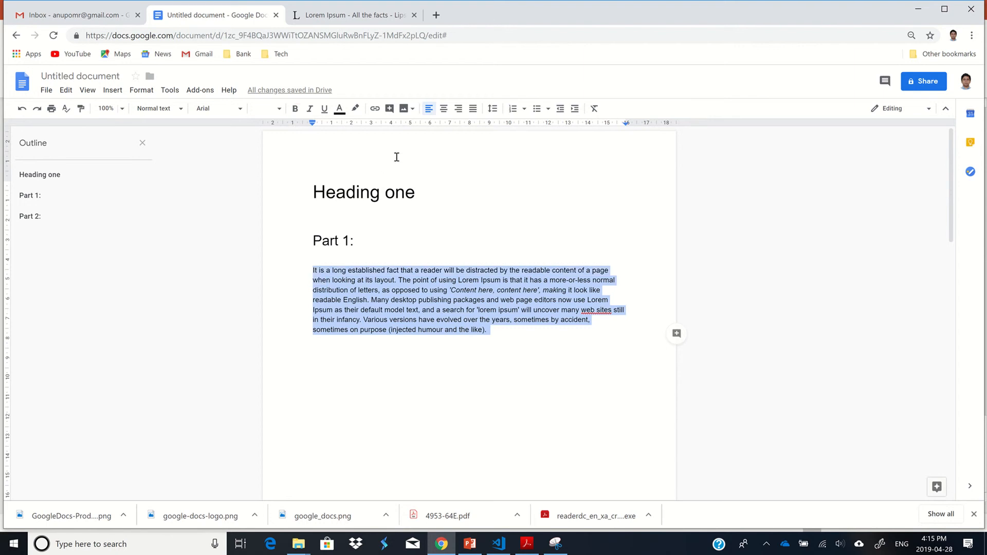
left_click(472, 110)
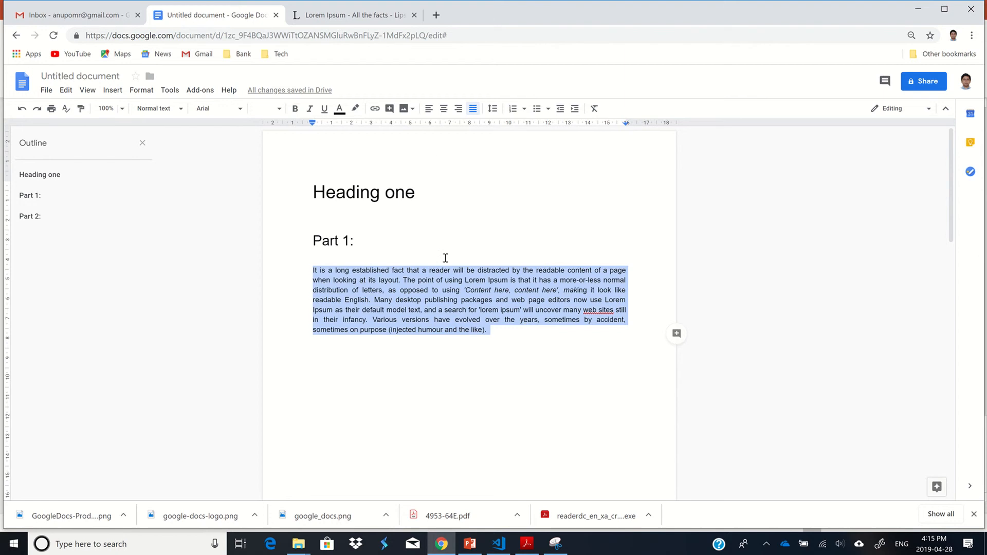
scroll(461, 283, "down", 8)
scroll(460, 284, "down", 5)
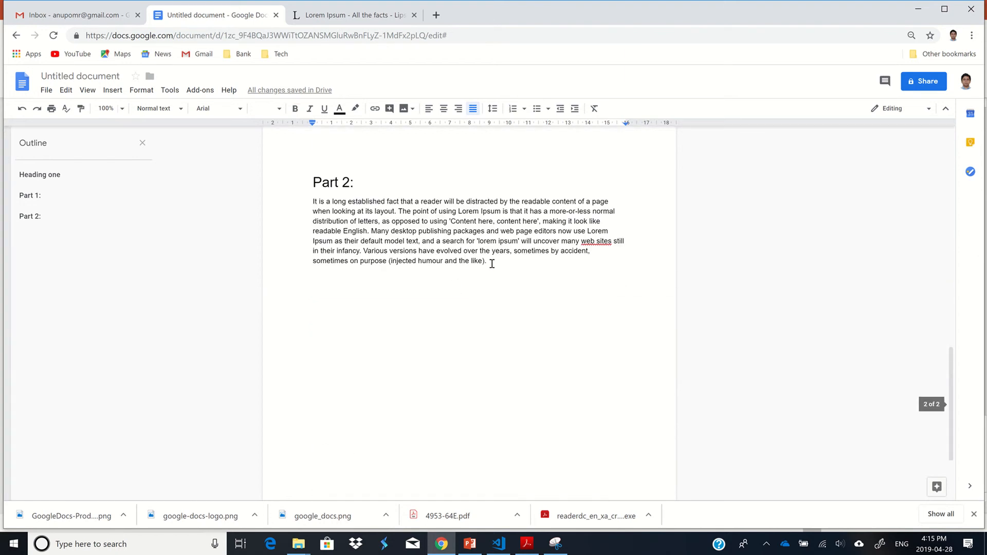
left_click_drag(487, 262, 311, 214)
right_click(386, 227)
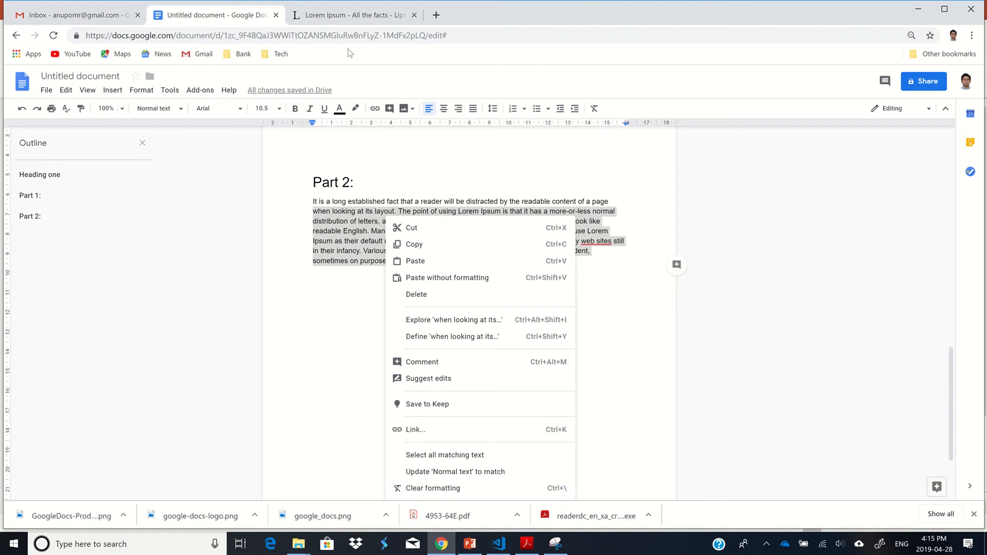
mouse_move(404, 26)
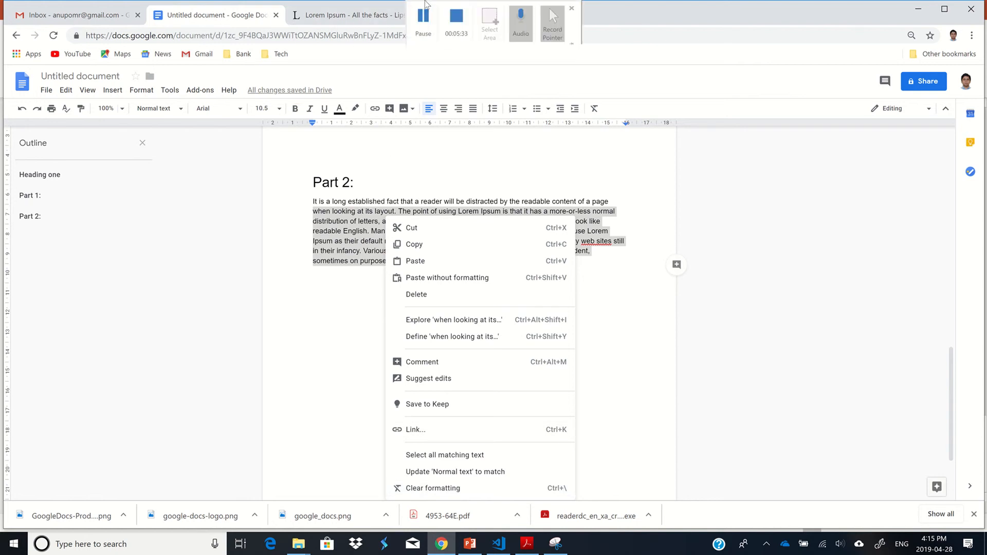
left_click(423, 17)
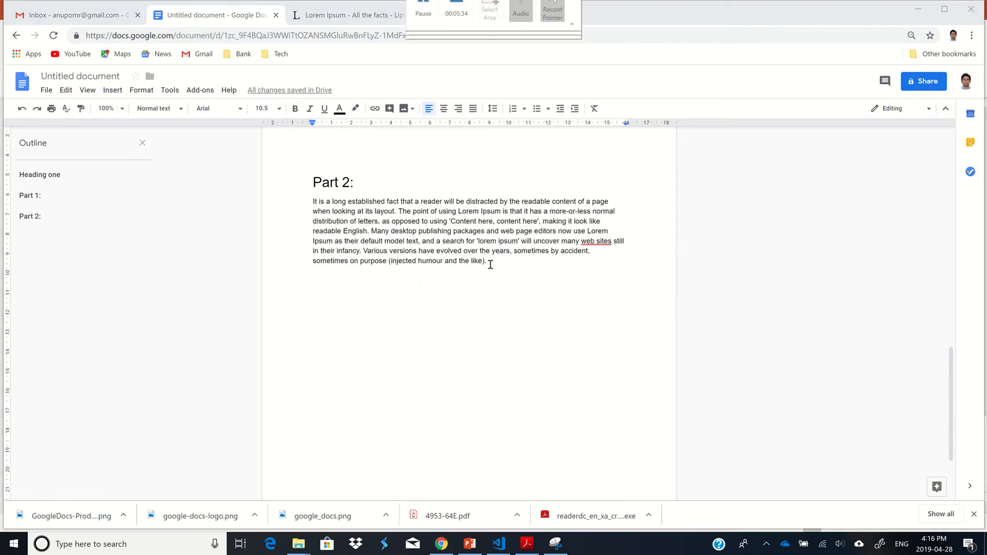
- Lay out the "Part 2:" paragraph from its second line to the end in two columns
left_click_drag(489, 263, 306, 216)
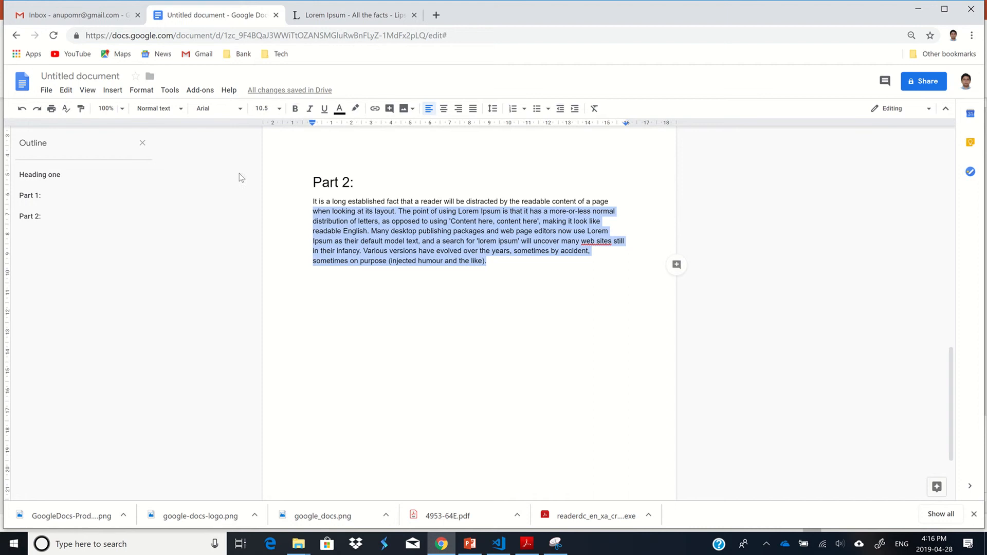
left_click(142, 91)
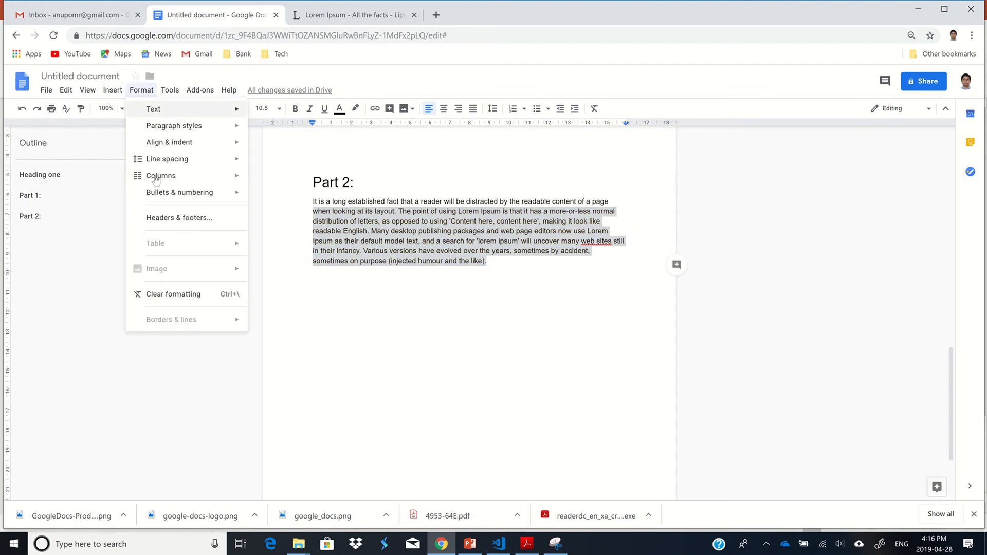
mouse_move(156, 178)
left_click(315, 203)
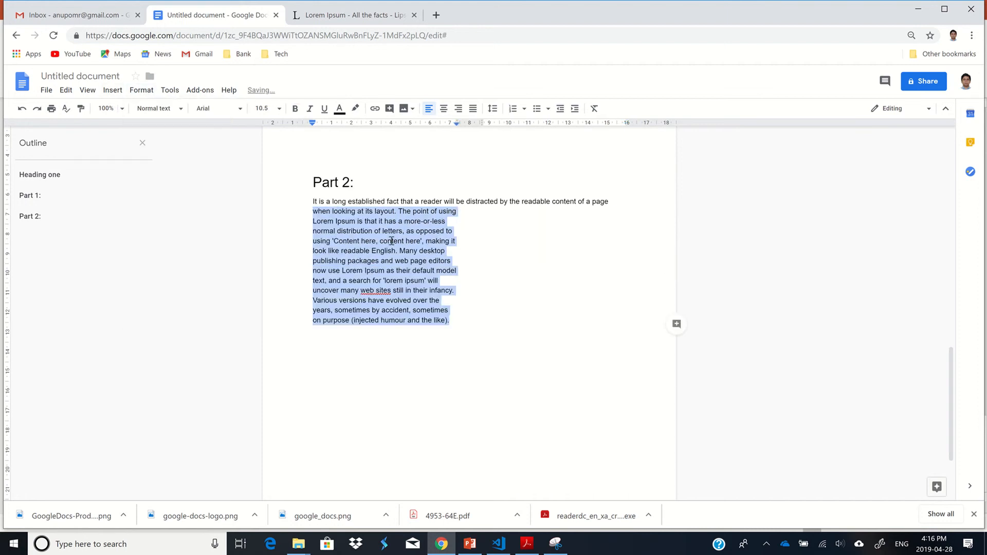
scroll(509, 282, "down", 3)
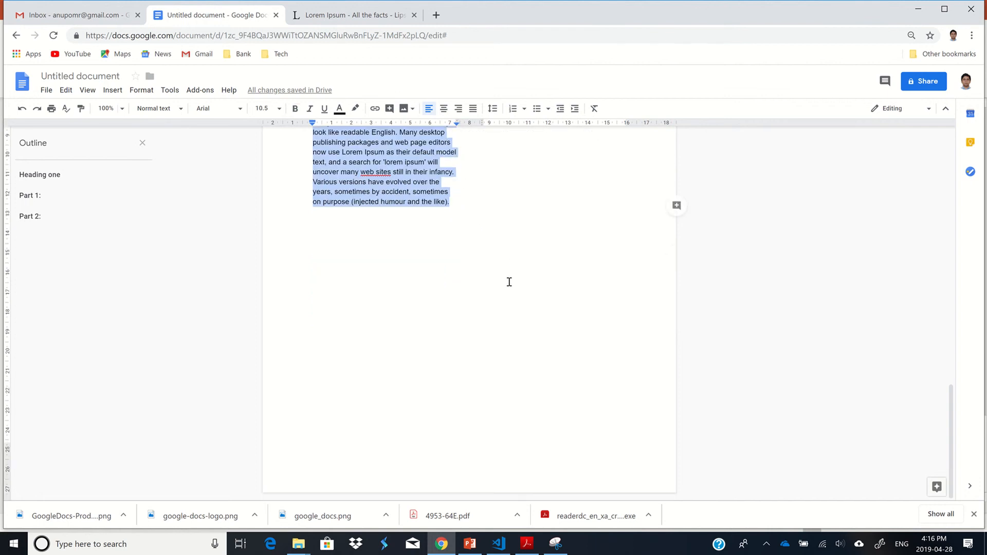
scroll(465, 270, "up", 4)
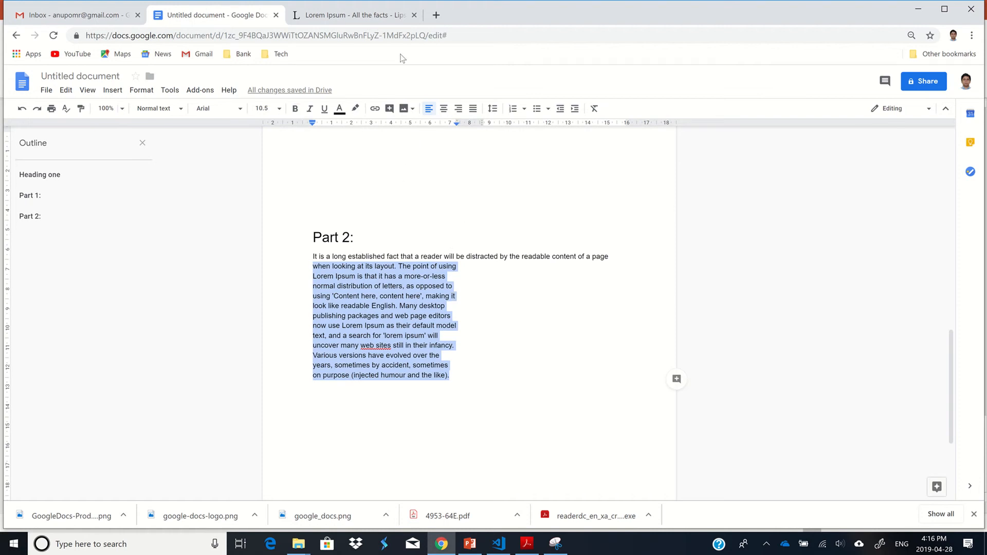
mouse_move(489, 5)
left_click(418, 26)
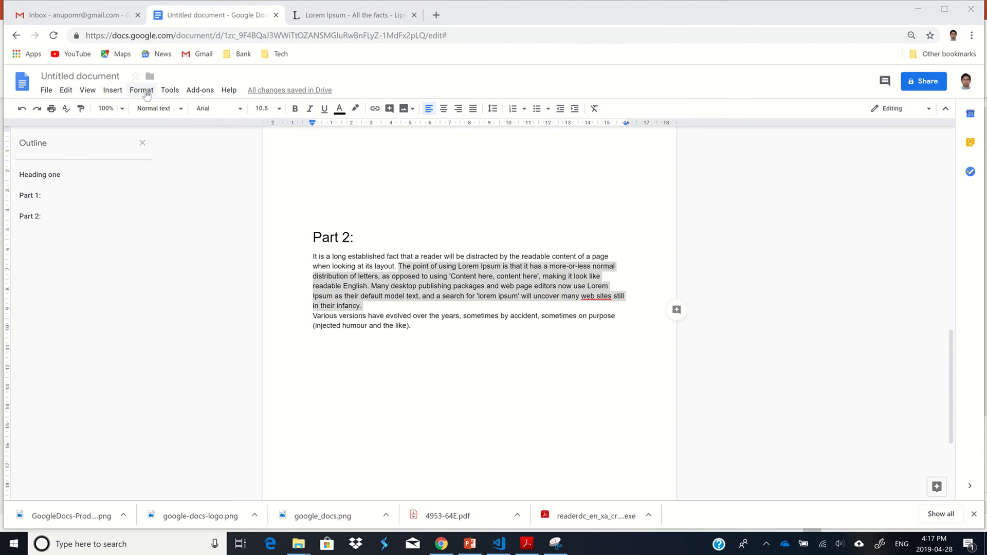
- Lay out the selected "Part 2:" text, from "The point of using" to "in their infancy.", in three columns and justify it
left_click(141, 90)
mouse_move(205, 175)
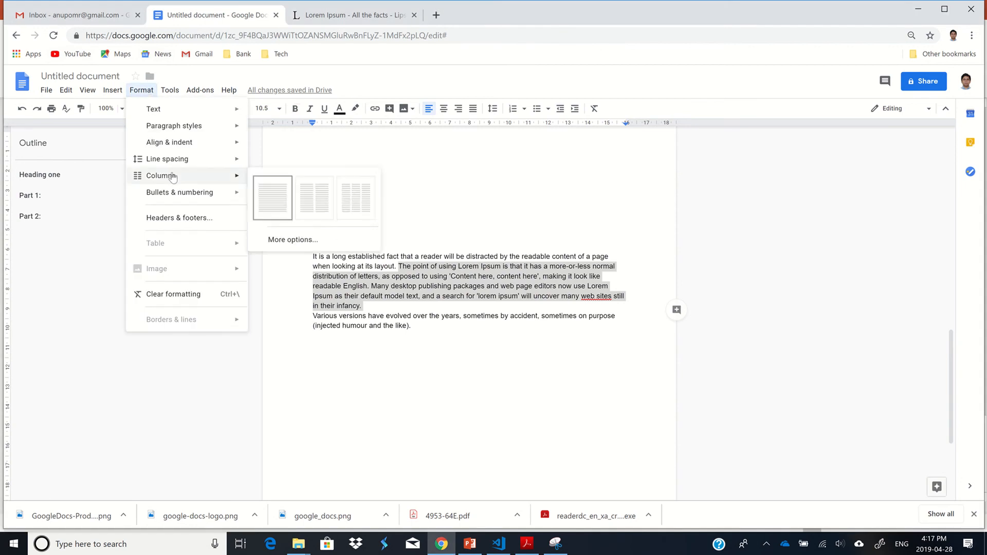
left_click(350, 199)
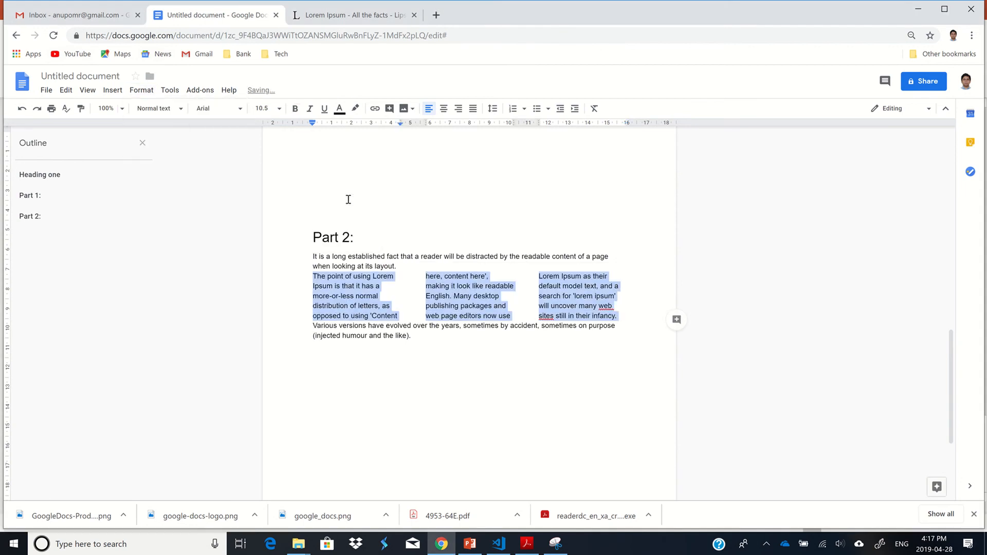
left_click(475, 110)
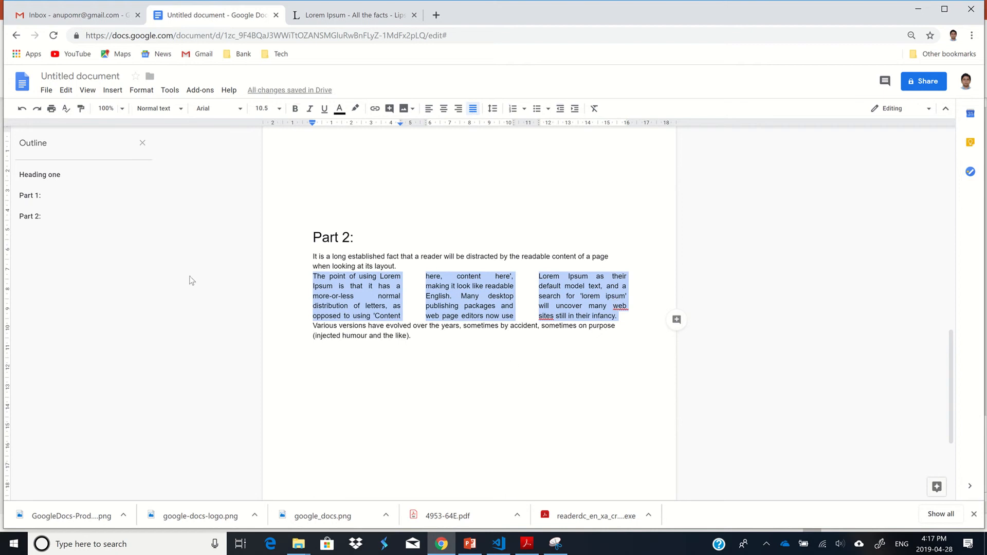
- Add a line between the three columns of the "Part 2:" text
left_click(142, 90)
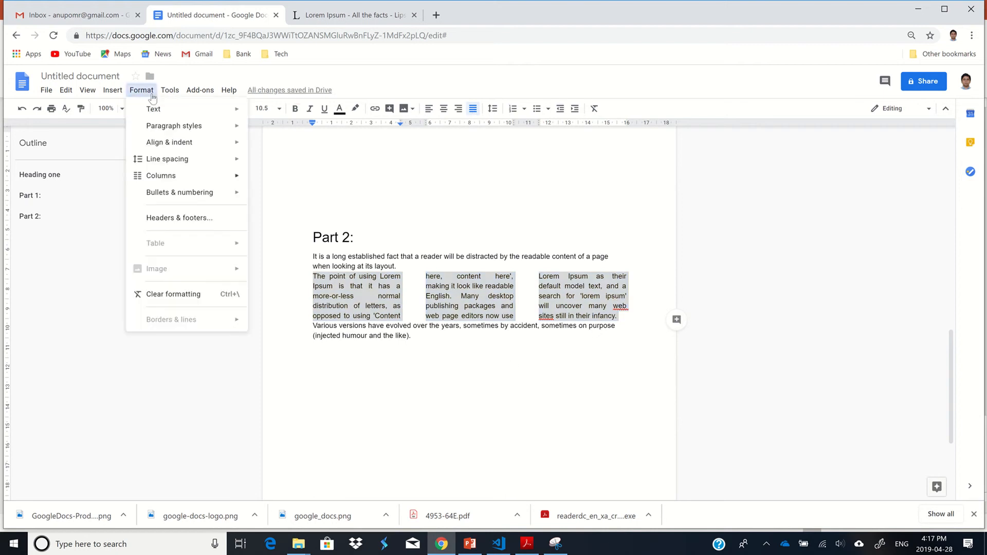
mouse_move(197, 201)
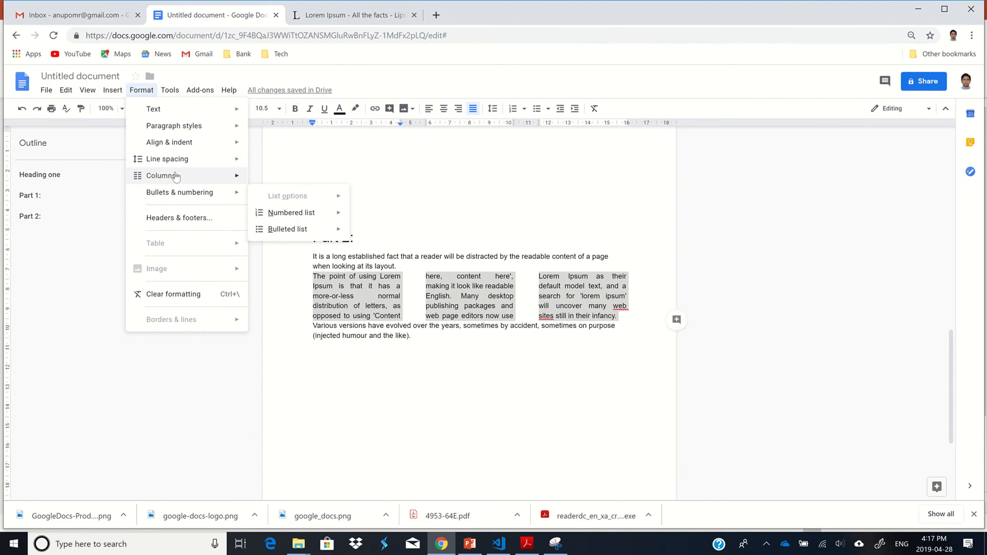
mouse_move(175, 176)
left_click(296, 243)
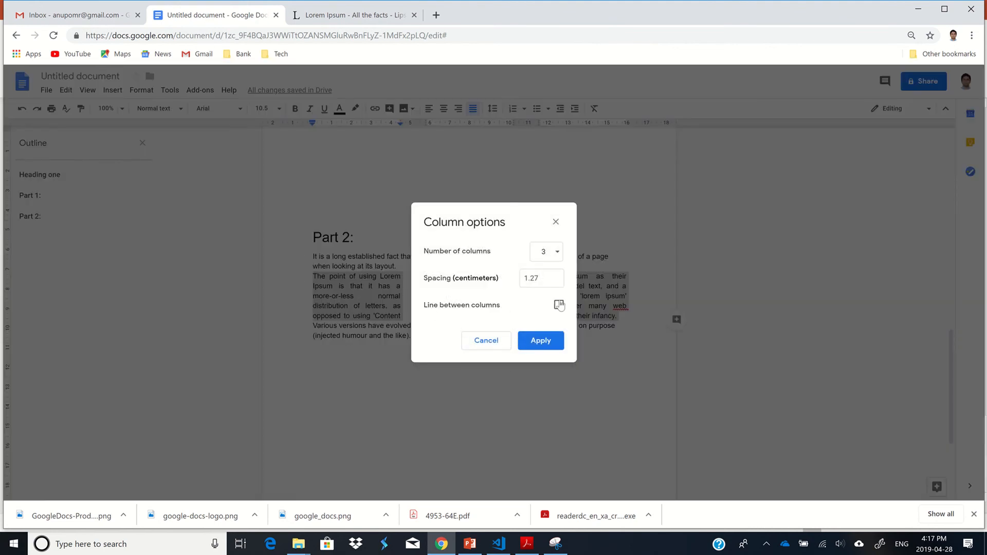
left_click(540, 341)
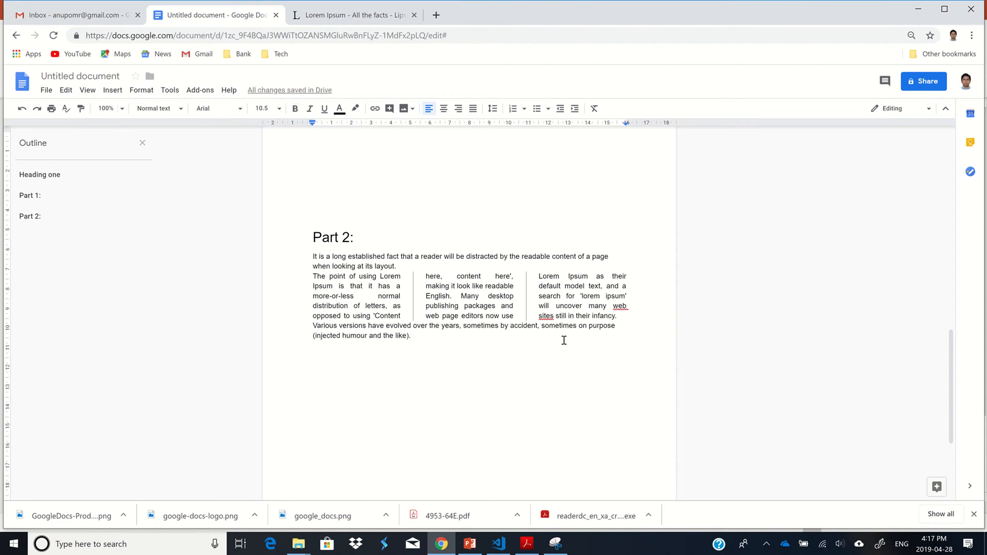
scroll(525, 341, "up", 5)
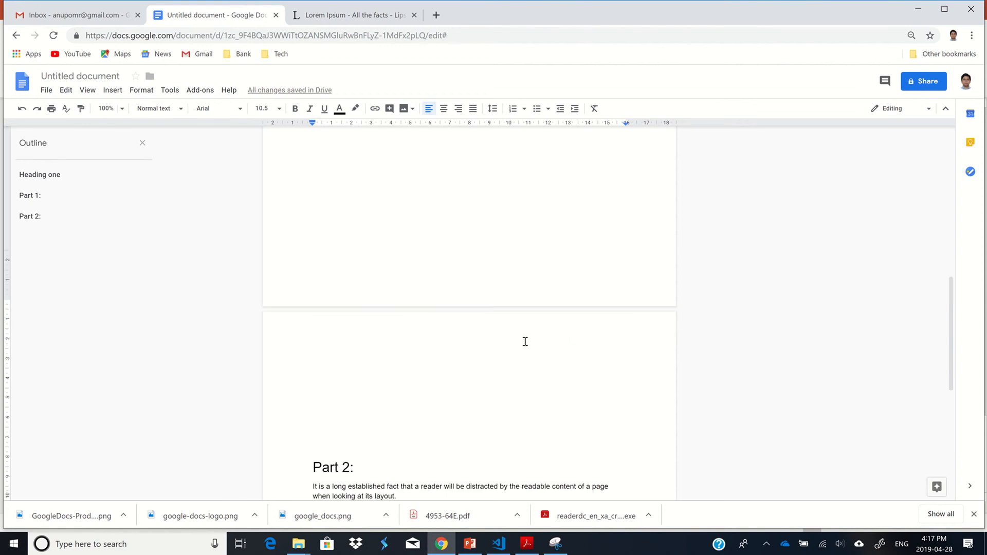
scroll(475, 286, "up", 8)
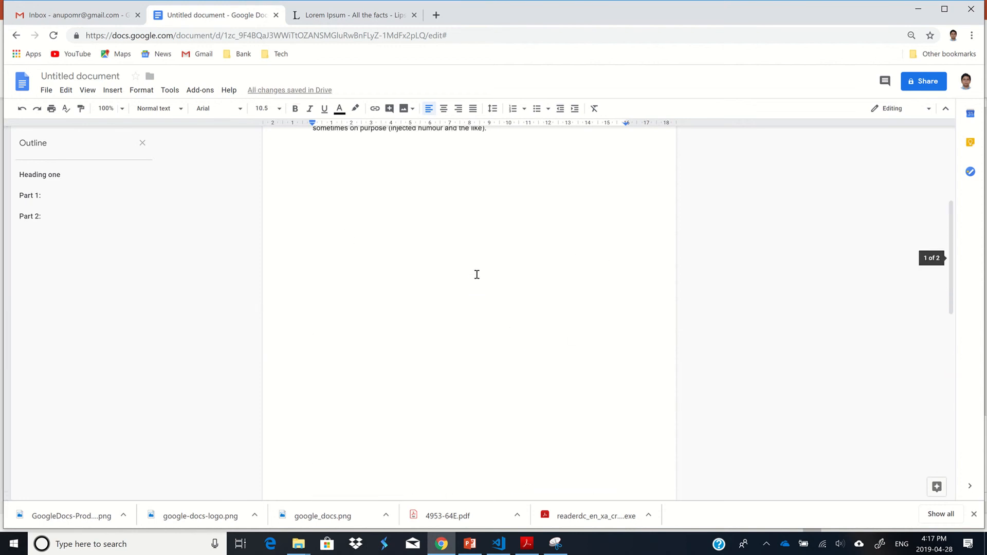
scroll(434, 254, "up", 1)
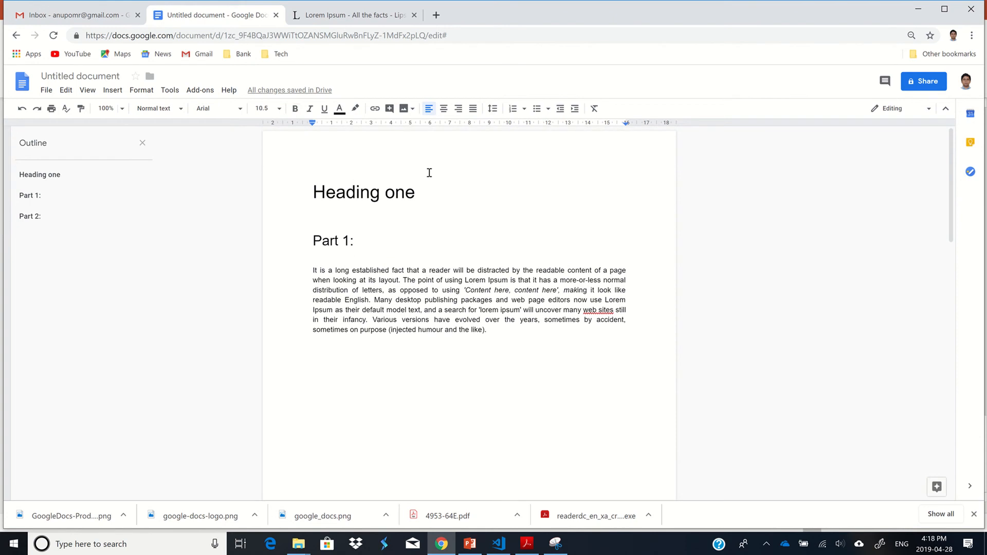
left_click(407, 162)
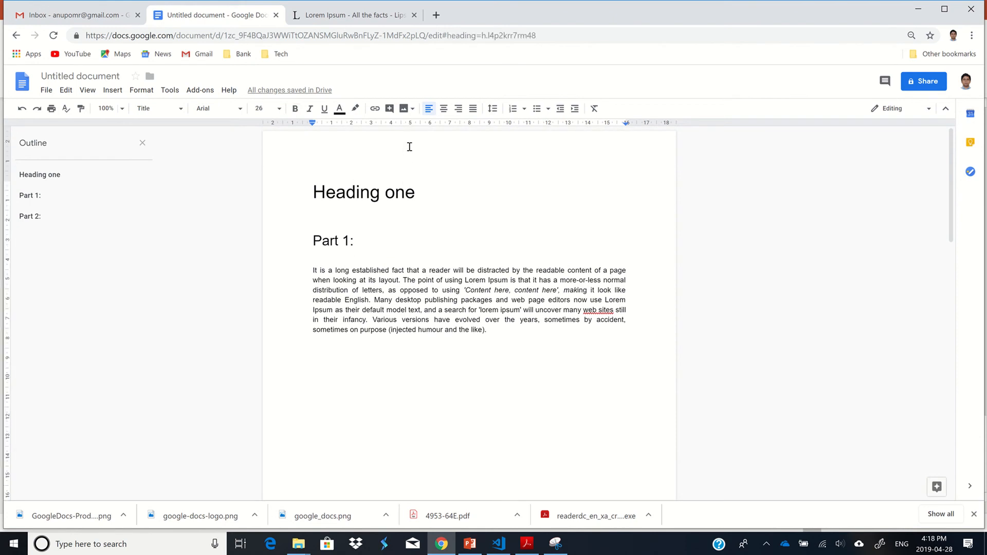
right_click(410, 146)
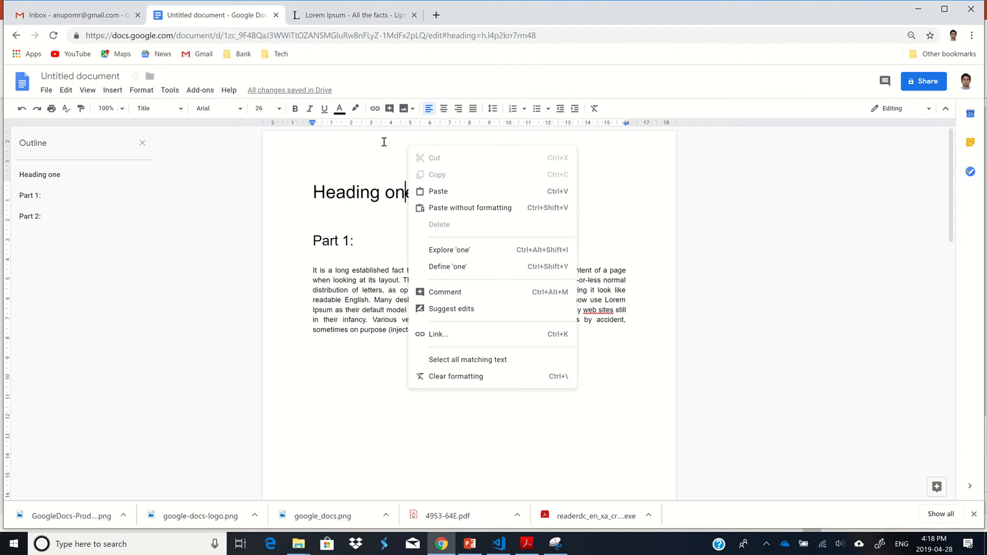
left_click(314, 192)
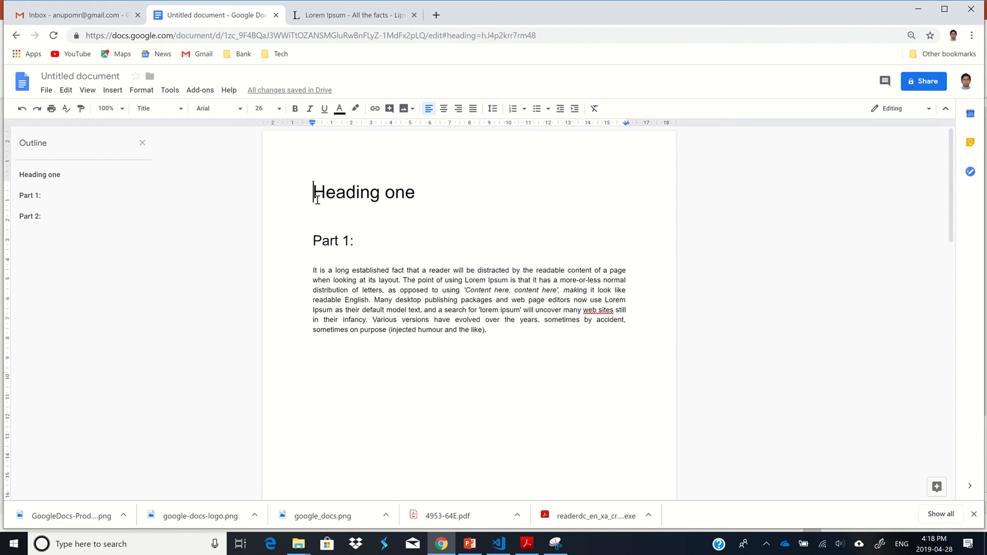
key("Right")
mouse_move(400, 1)
left_click(413, 21)
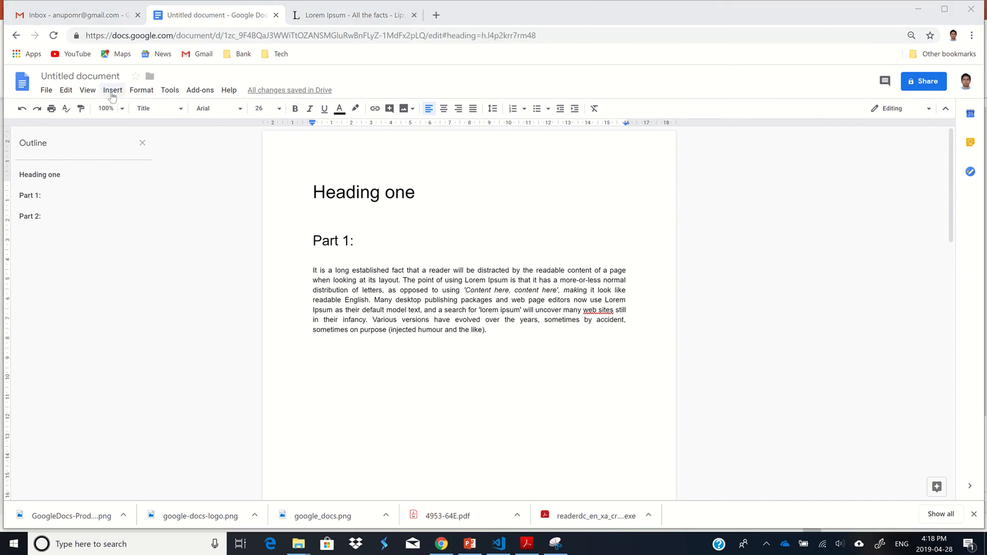
- Insert a page header on the document's first page
left_click(112, 90)
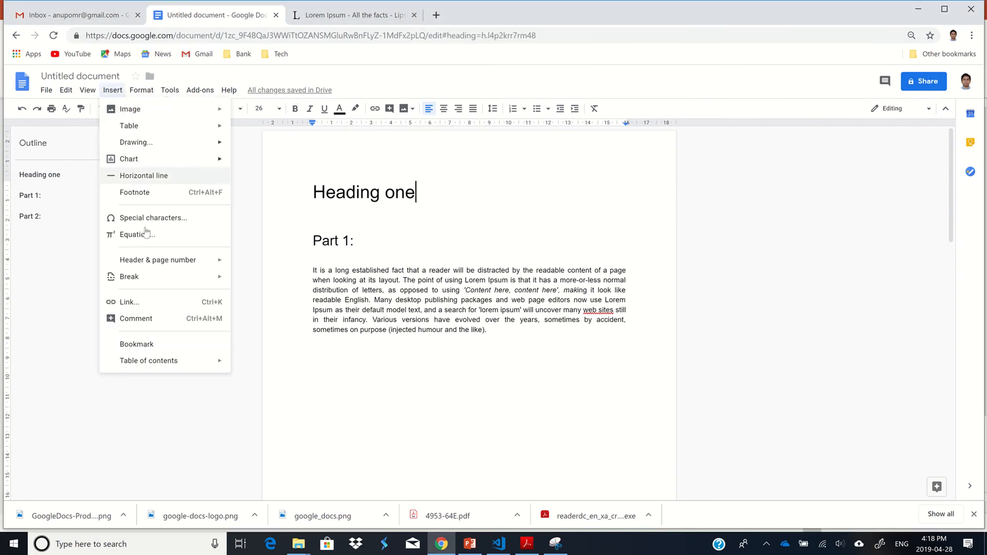
mouse_move(151, 263)
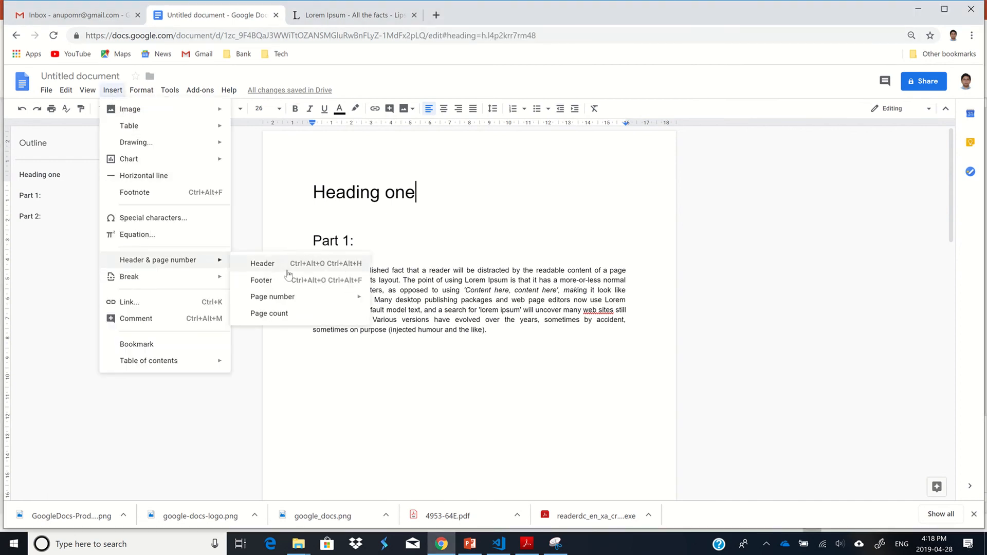
left_click(326, 270)
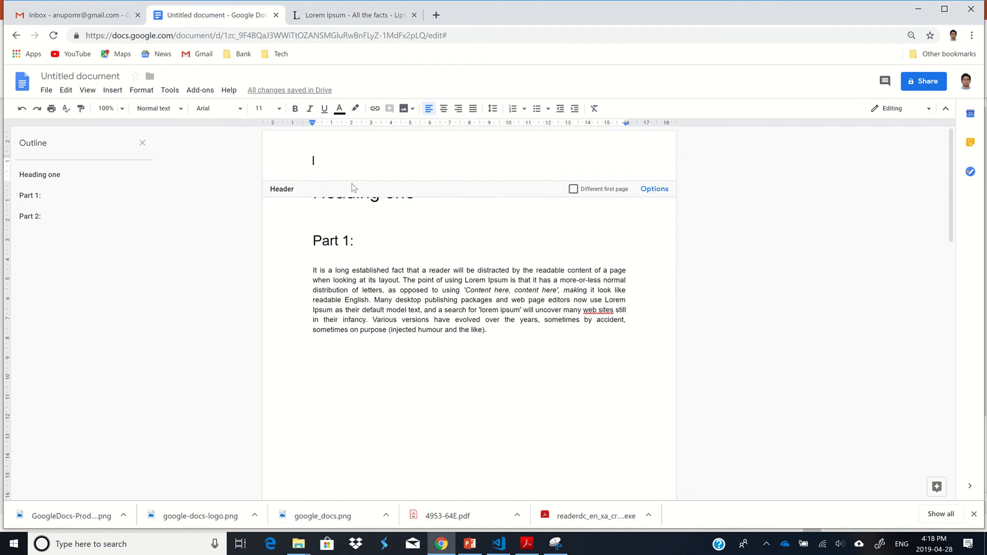
- Insert page numbers in the header, starting from the first page
left_click(113, 93)
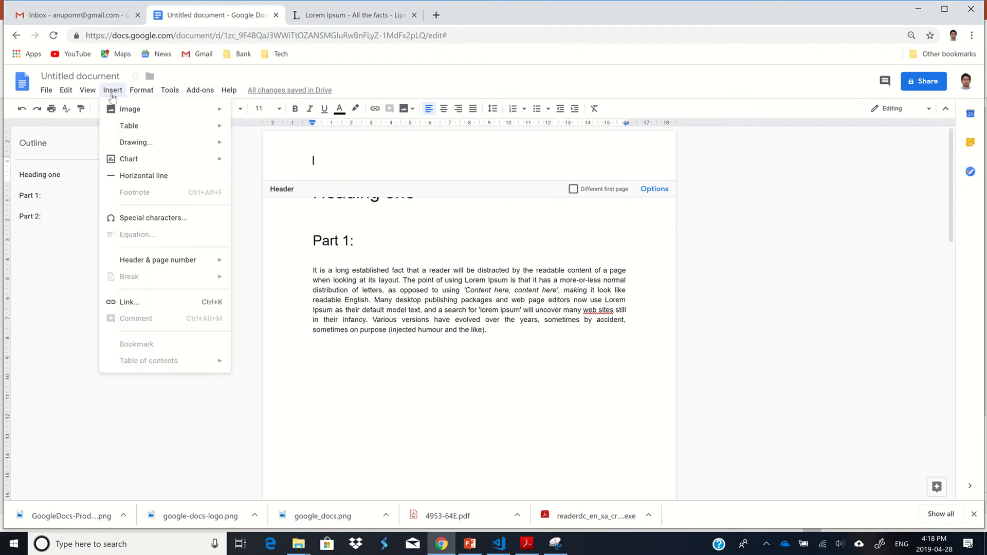
mouse_move(205, 260)
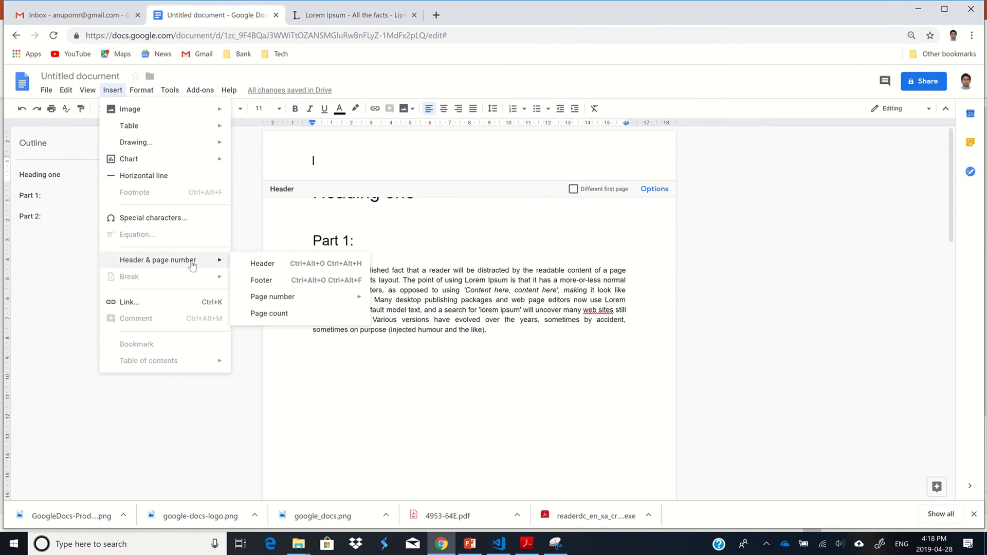
mouse_move(288, 297)
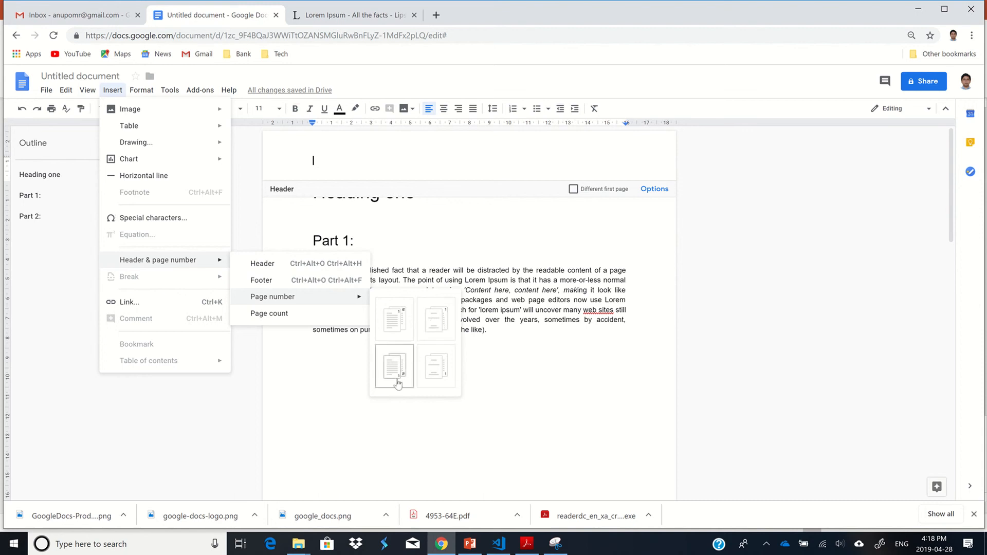
left_click(394, 317)
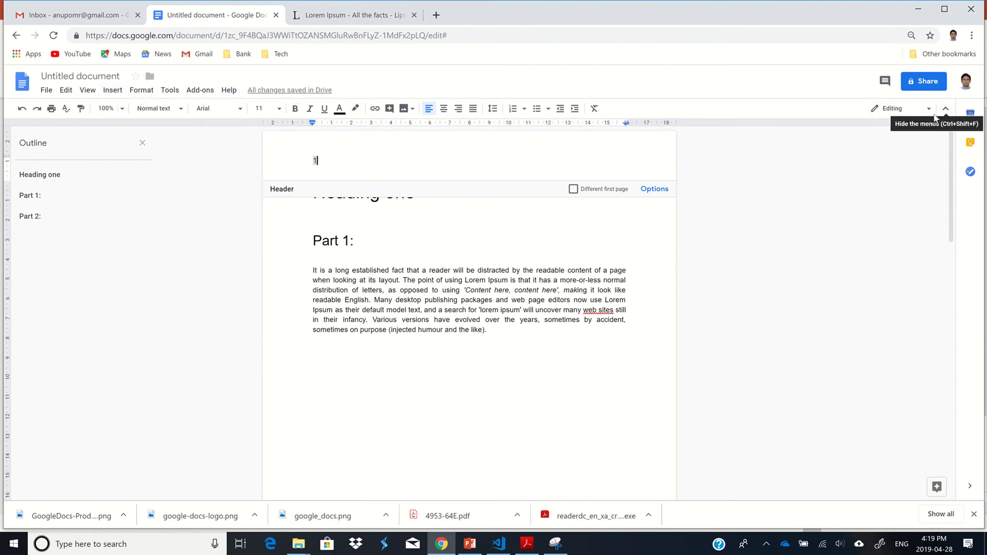
- Switch the document to Viewing mode and check the page numbers in the headers of both pages
left_click(929, 109)
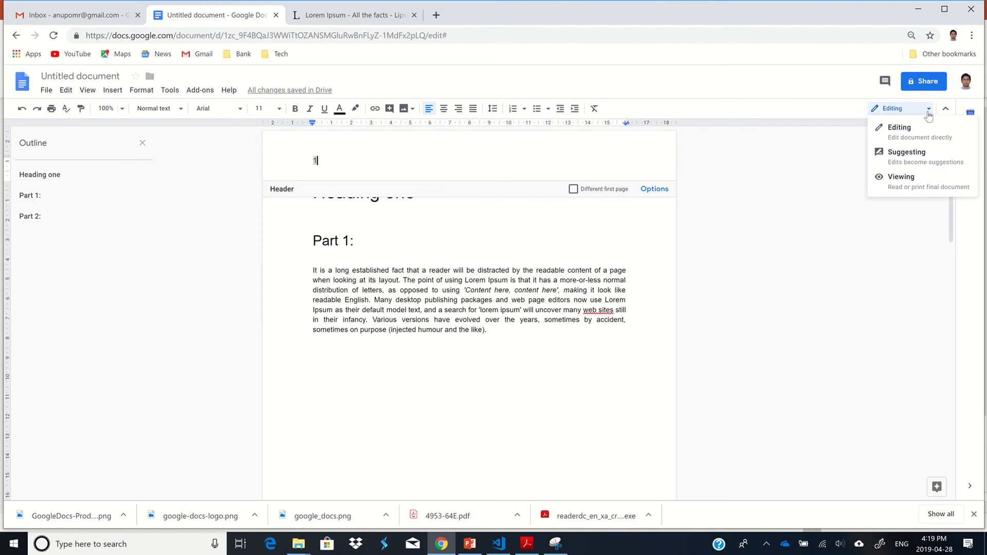
left_click(902, 177)
scroll(550, 250, "down", 12)
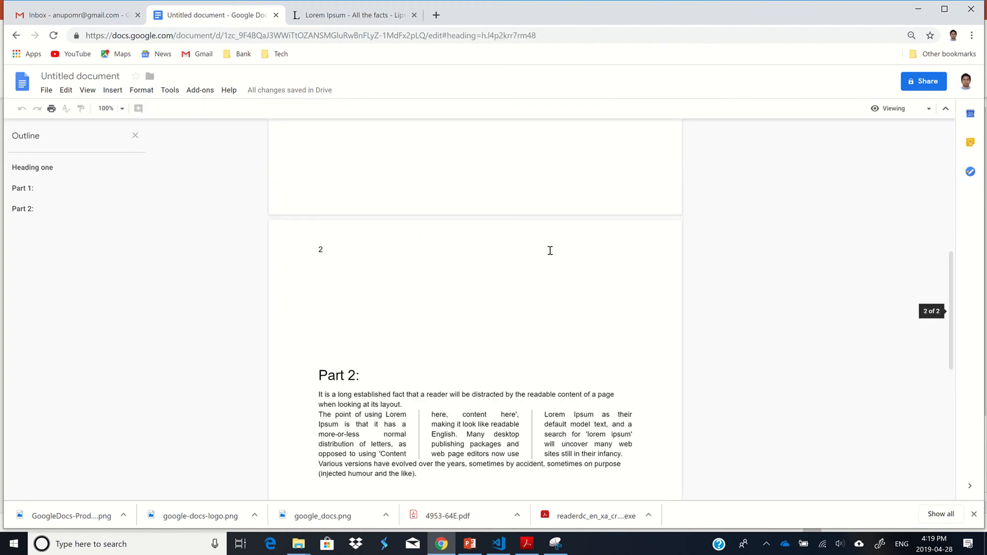
scroll(474, 257, "up", 3)
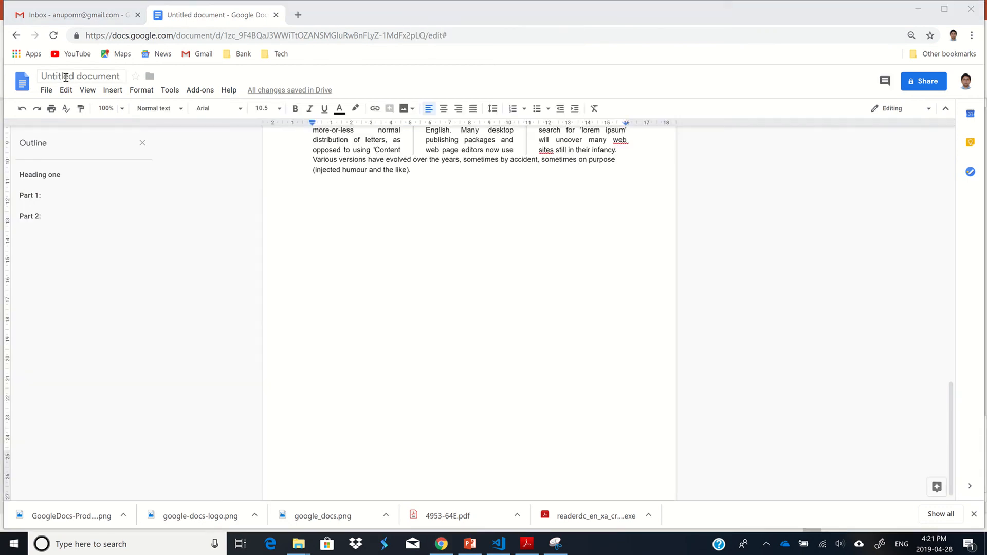
- Rename the document as "tutorials"
left_click(66, 77)
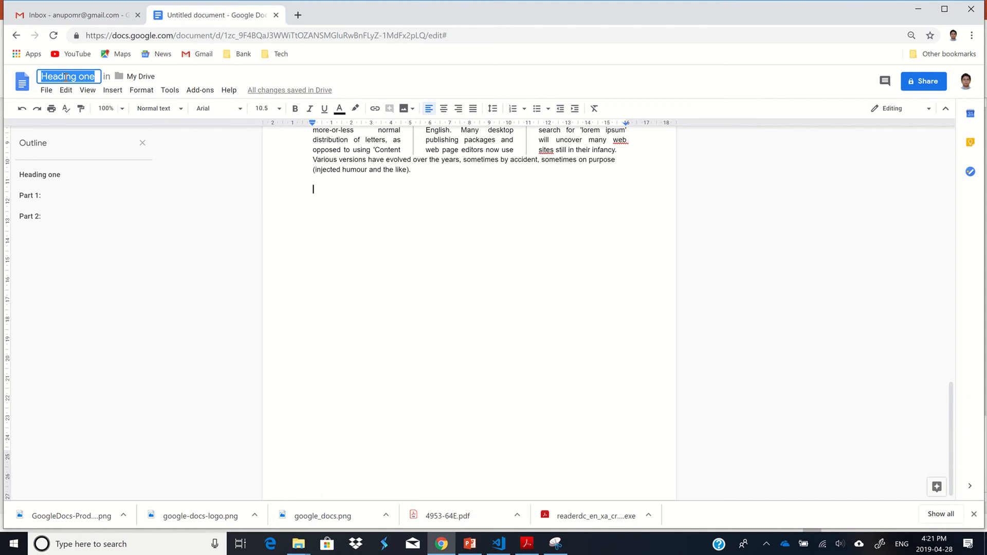
type("tutorials")
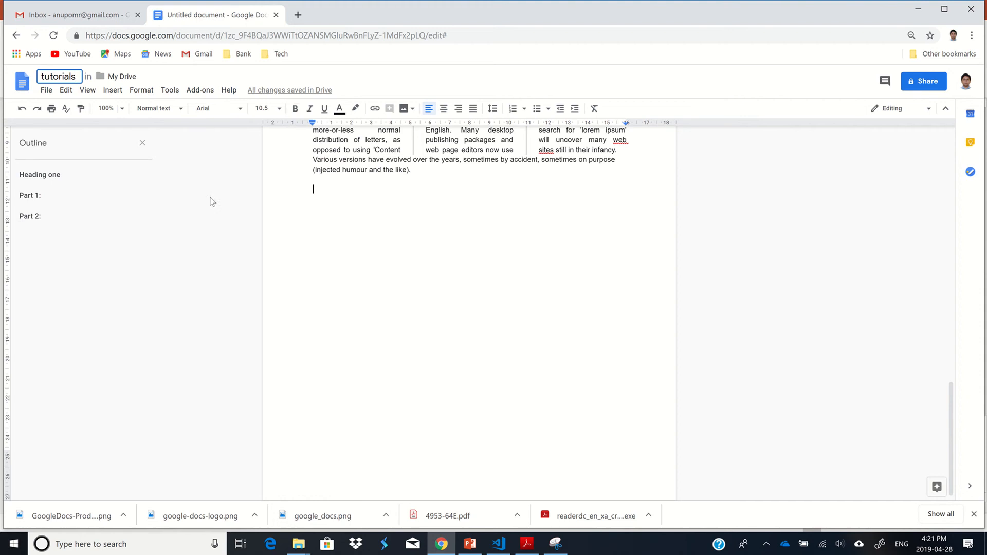
left_click(385, 276)
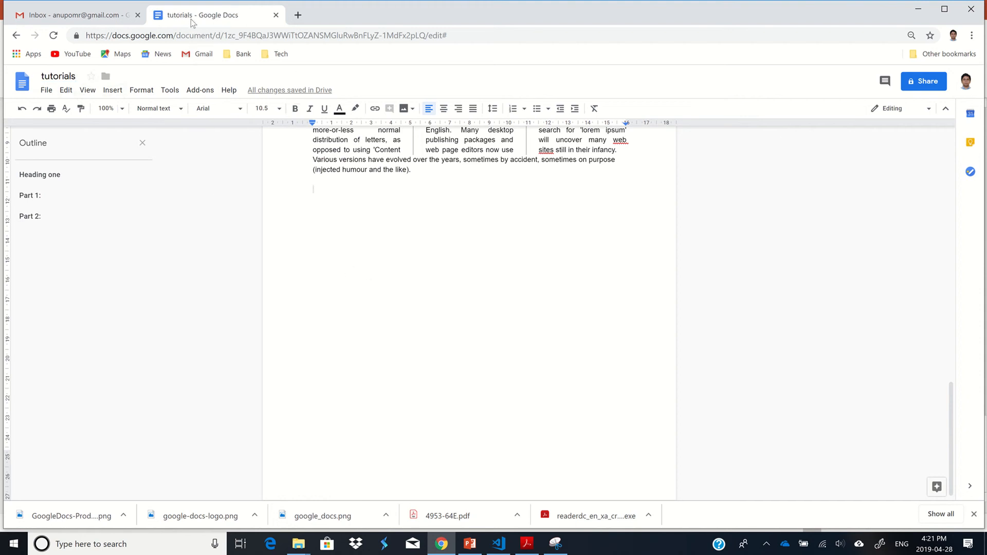
mouse_move(386, 9)
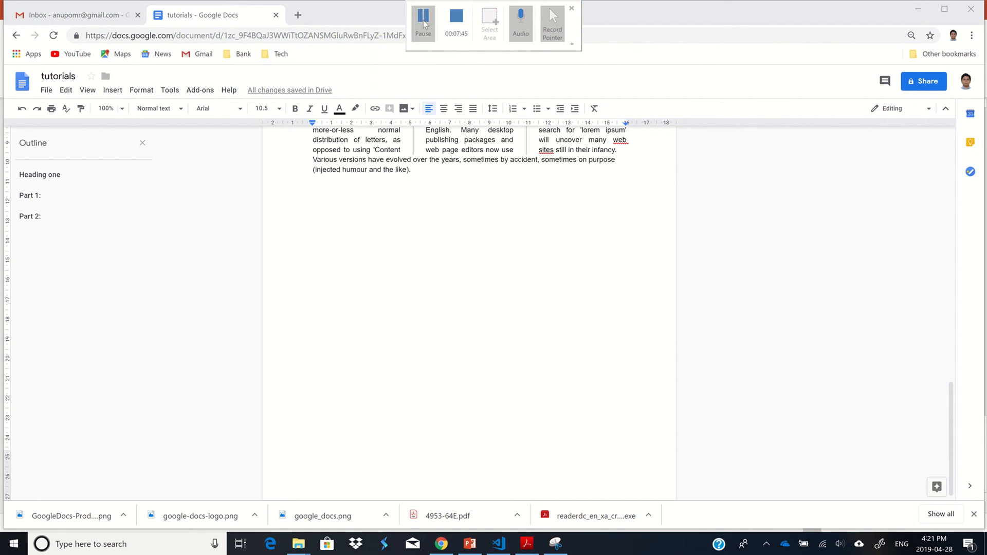
left_click(424, 23)
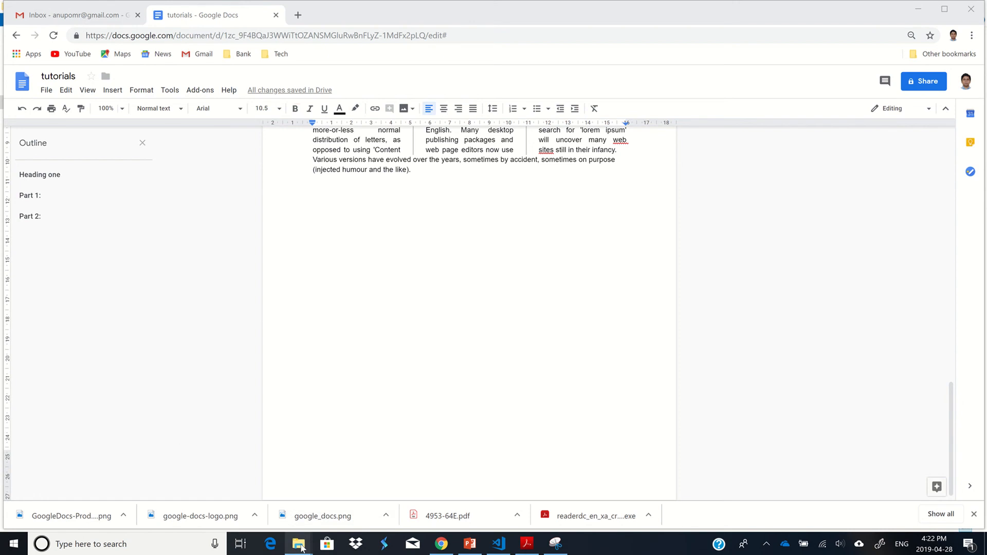
- Switch to File Explorer and open the Google Drive folder to look for the tutorials document
mouse_move(301, 545)
left_click(329, 494)
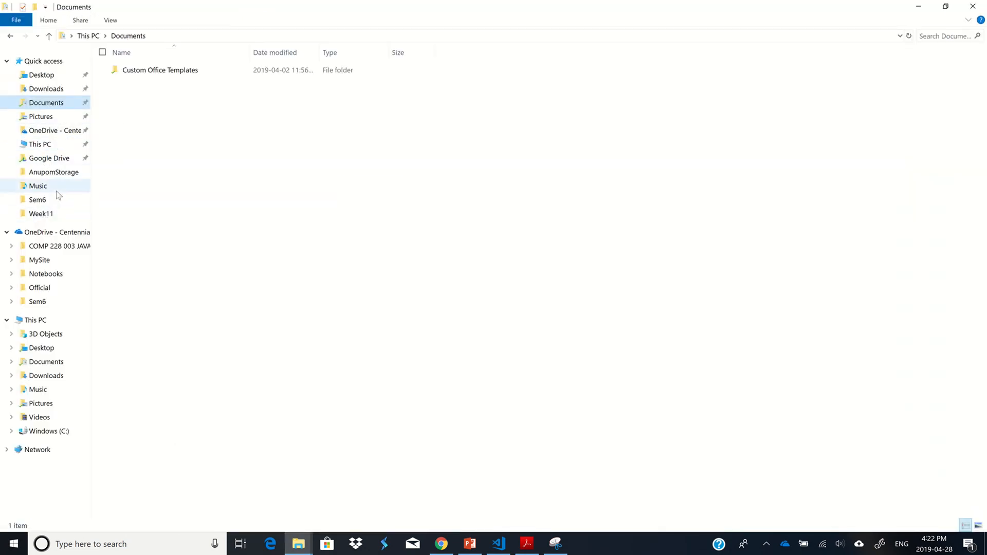
left_click(49, 158)
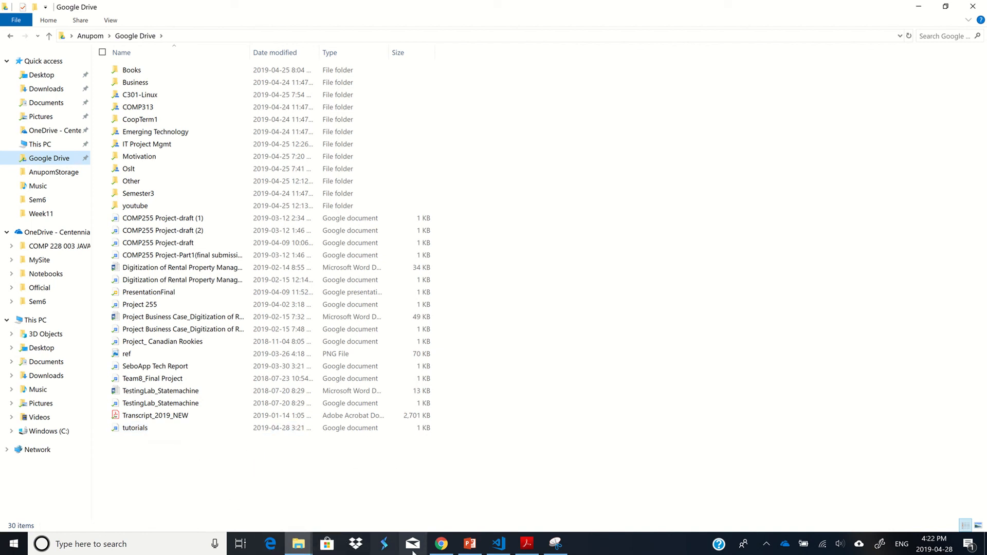
mouse_move(445, 3)
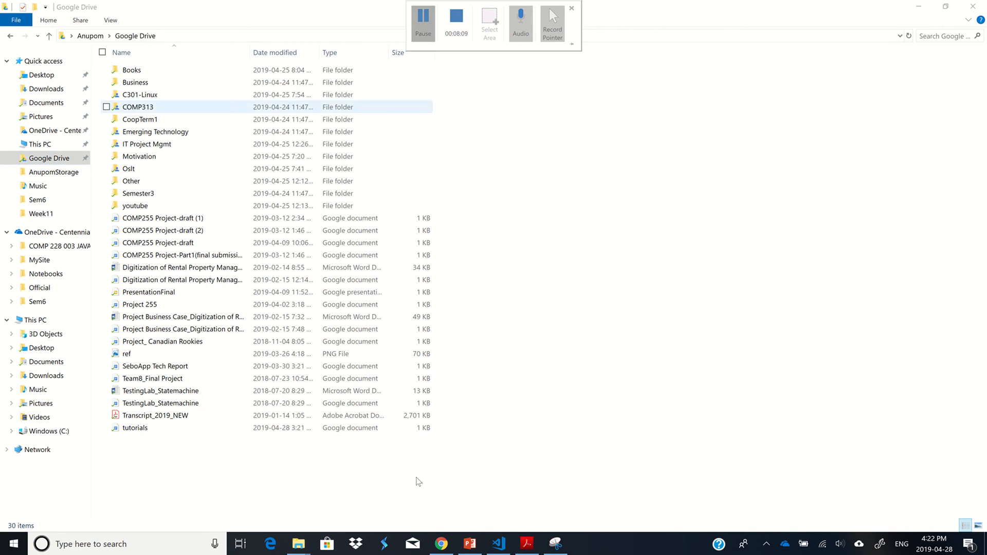
left_click(425, 24)
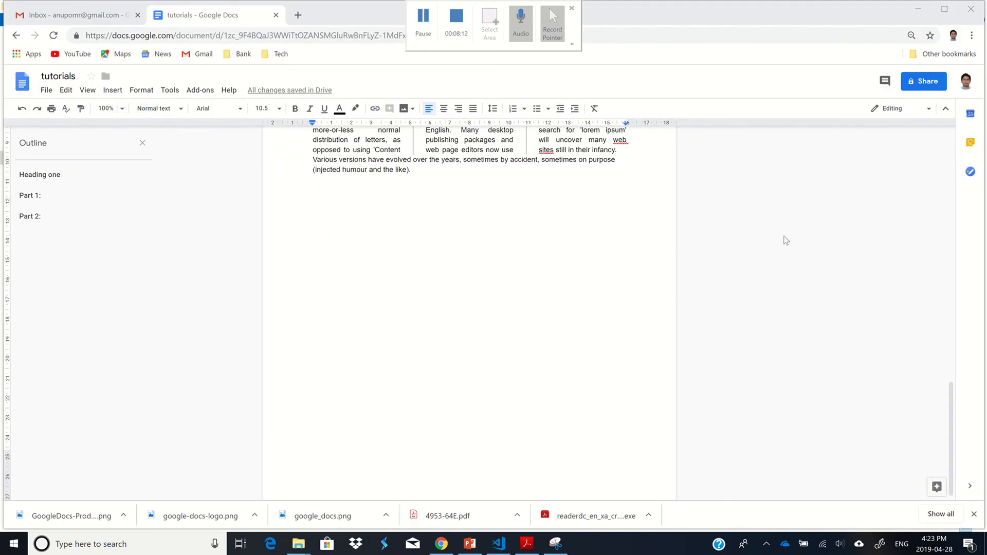
- Start sharing the document with a suggested contact and view the permission levels that can be granted
left_click(928, 82)
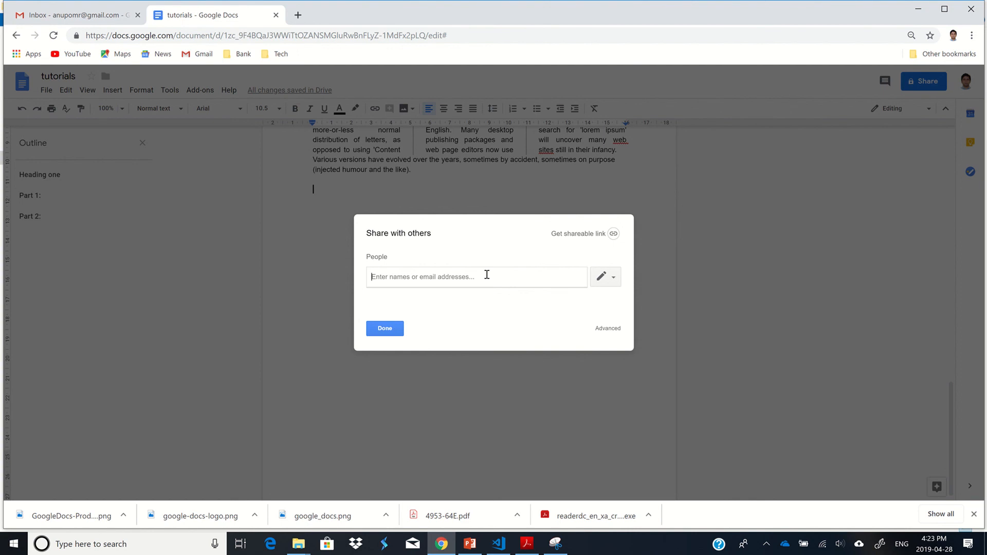
type("A")
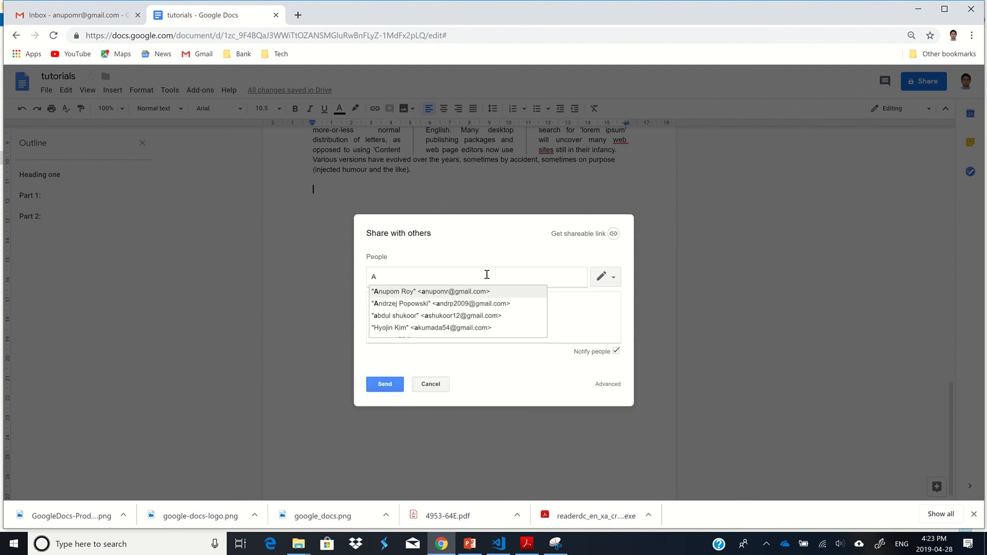
left_click(474, 308)
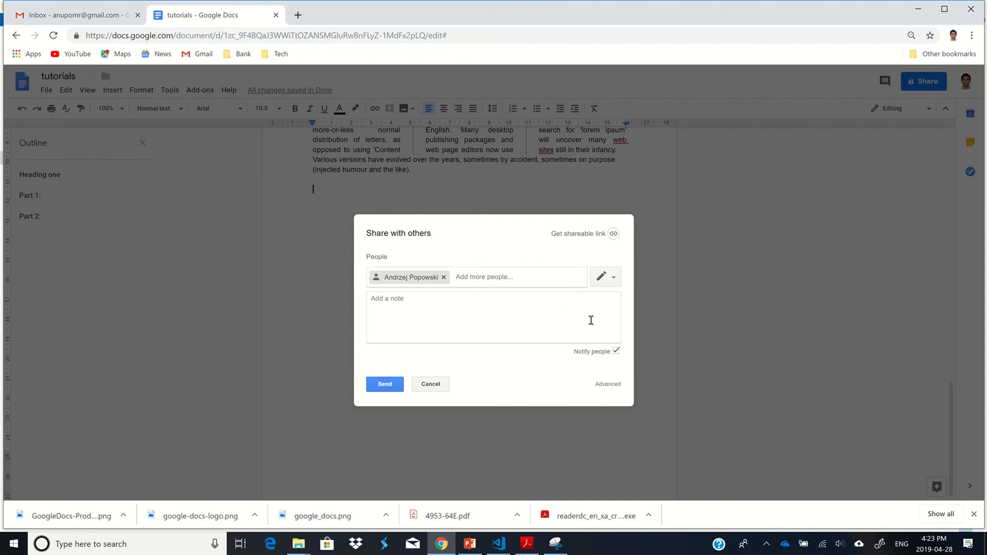
left_click(613, 280)
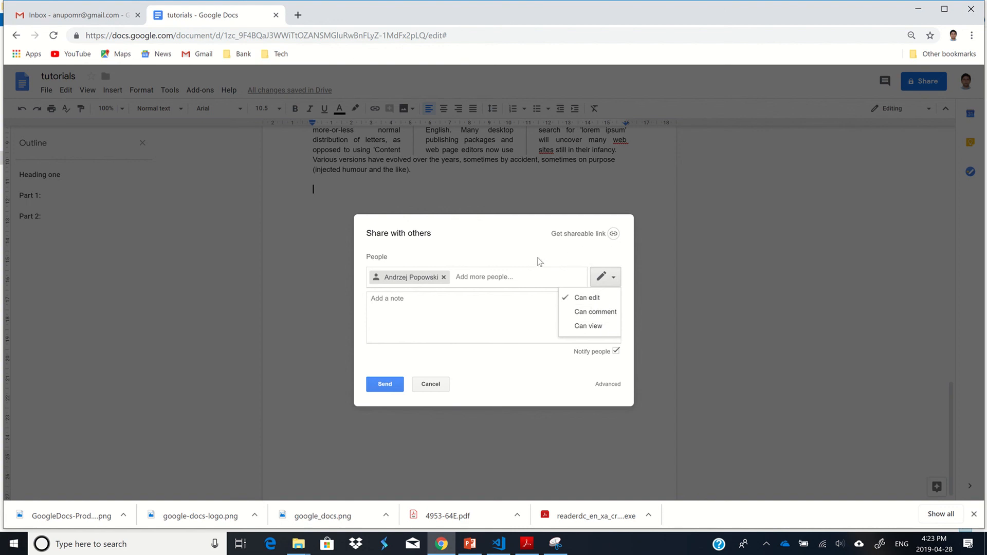
left_click(422, 306)
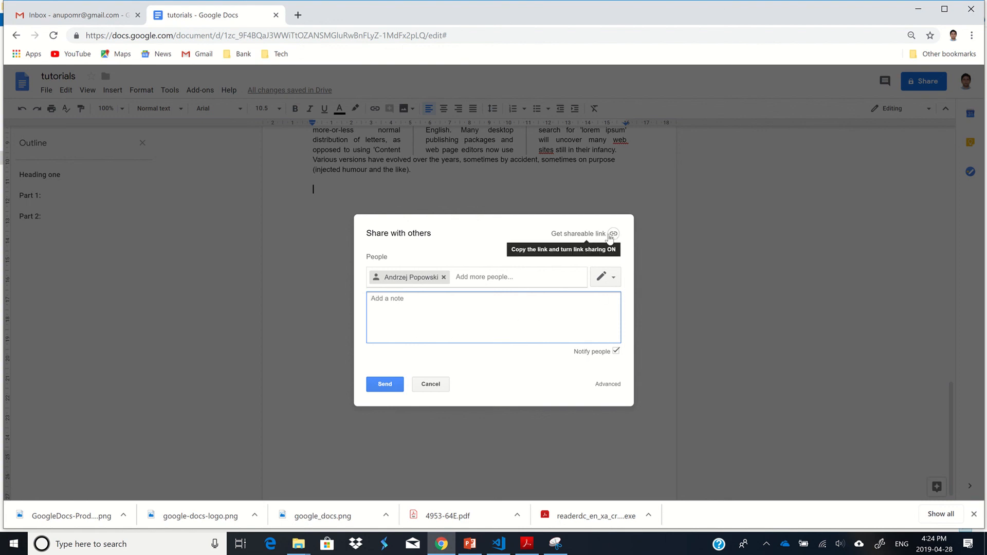
- Open the advanced sharing settings and cancel the pending invitation
left_click(610, 385)
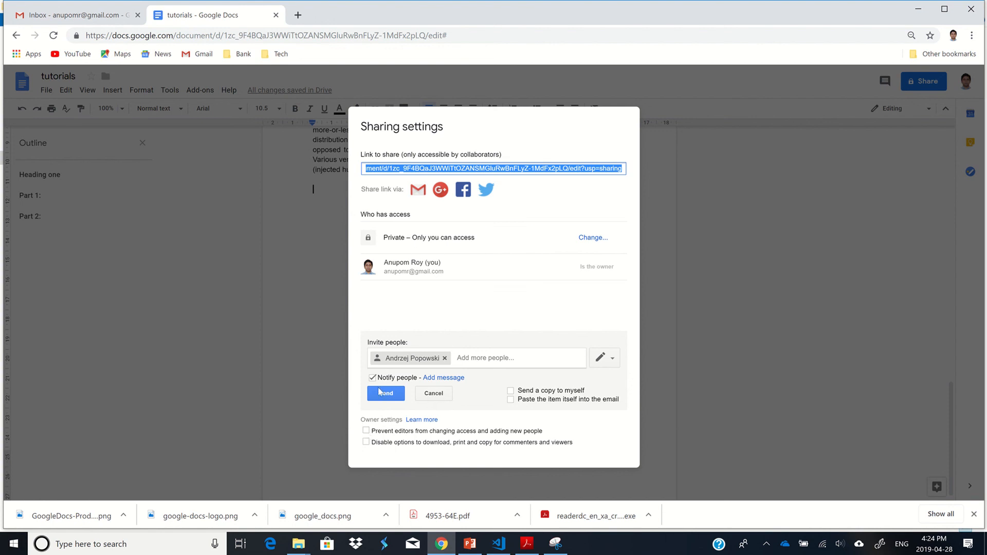
left_click(434, 394)
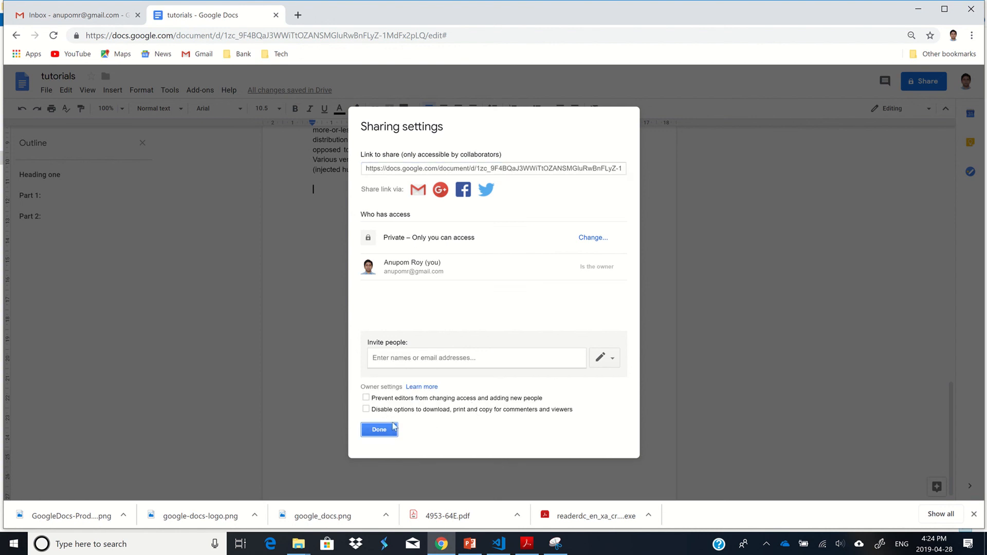
mouse_move(381, 6)
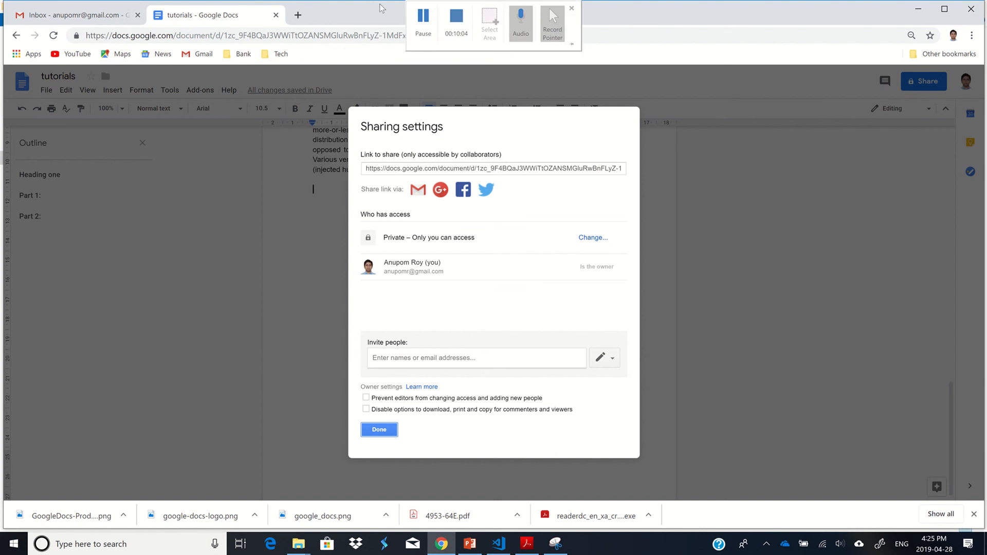
left_click(423, 16)
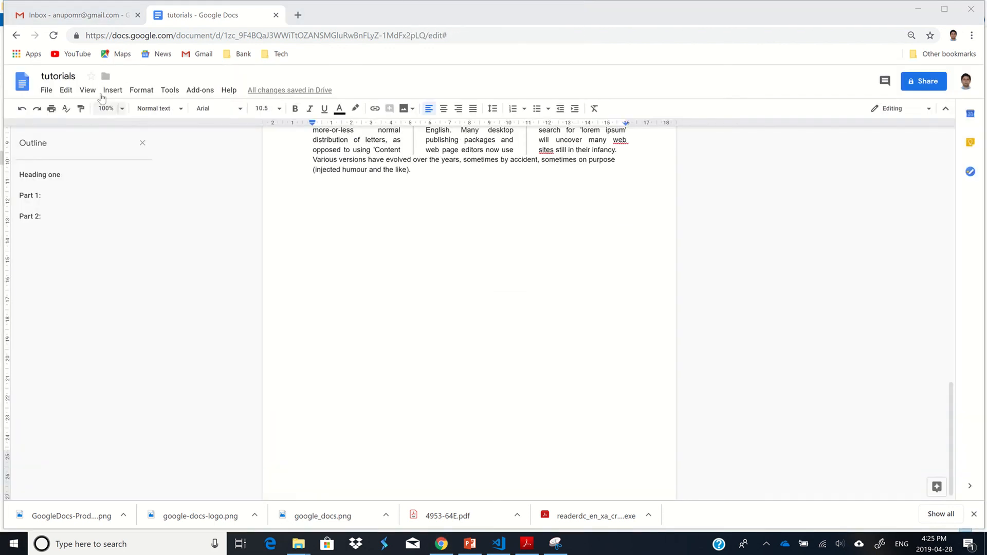
- Insert the "subscribe" image from the computer's Downloads folder below the last paragraph of the document
left_click(109, 92)
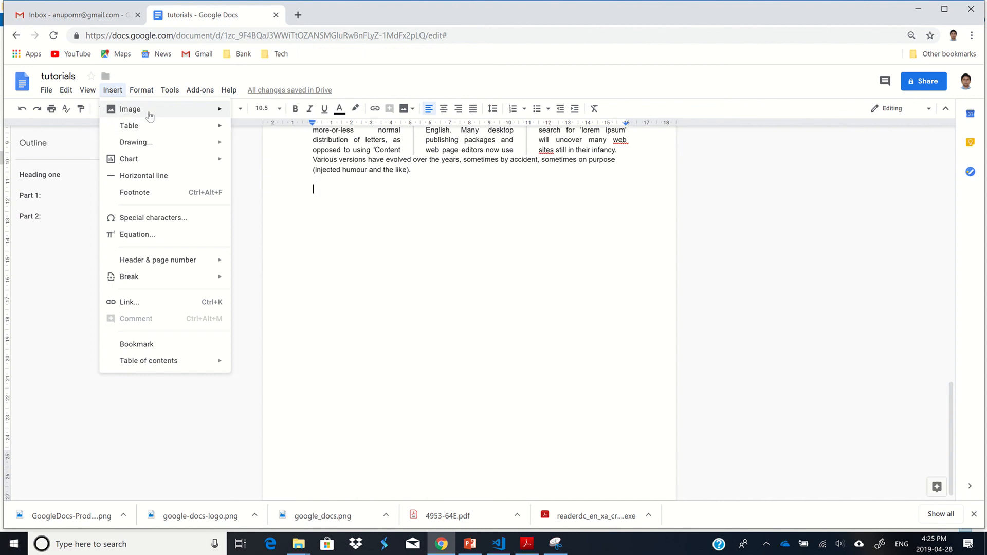
mouse_move(149, 111)
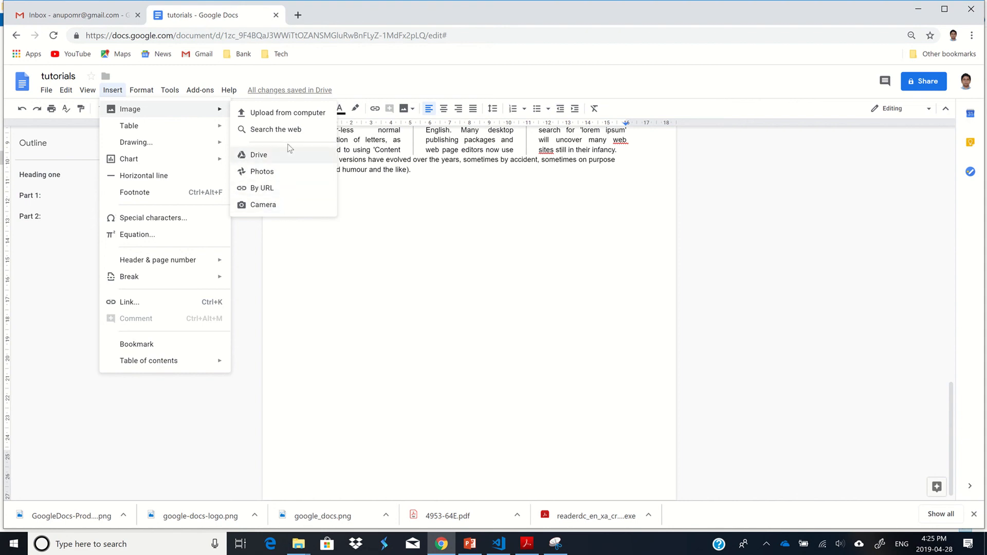
left_click(287, 116)
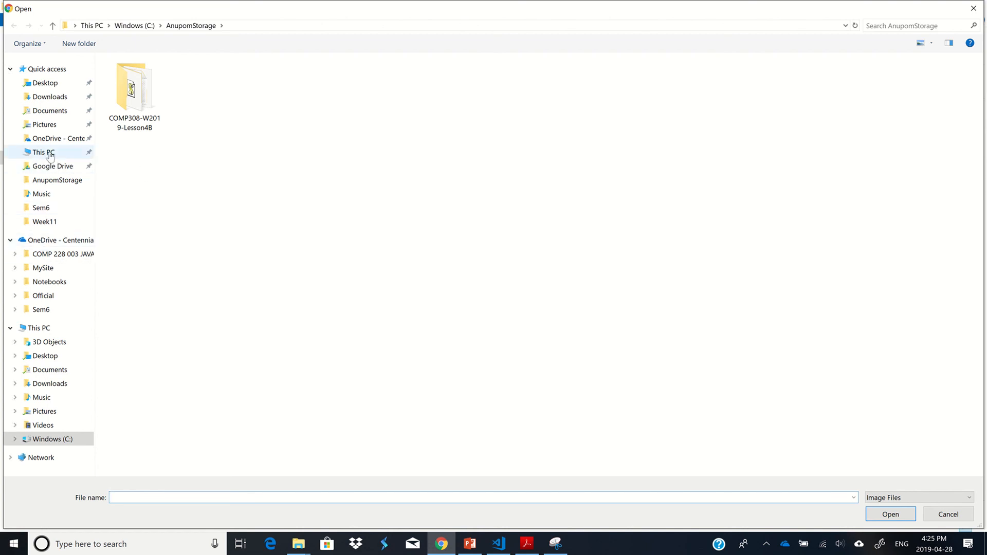
left_click(51, 98)
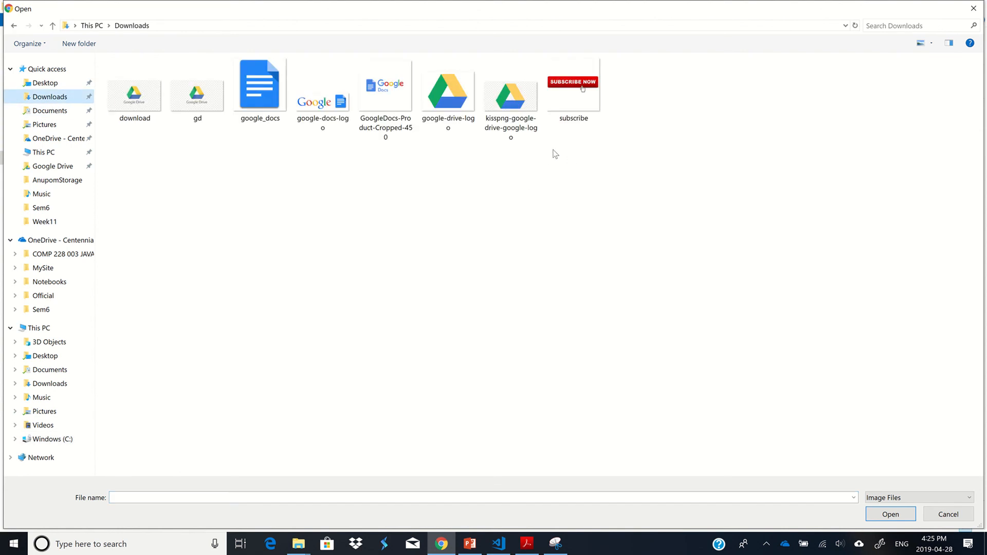
left_click(575, 124)
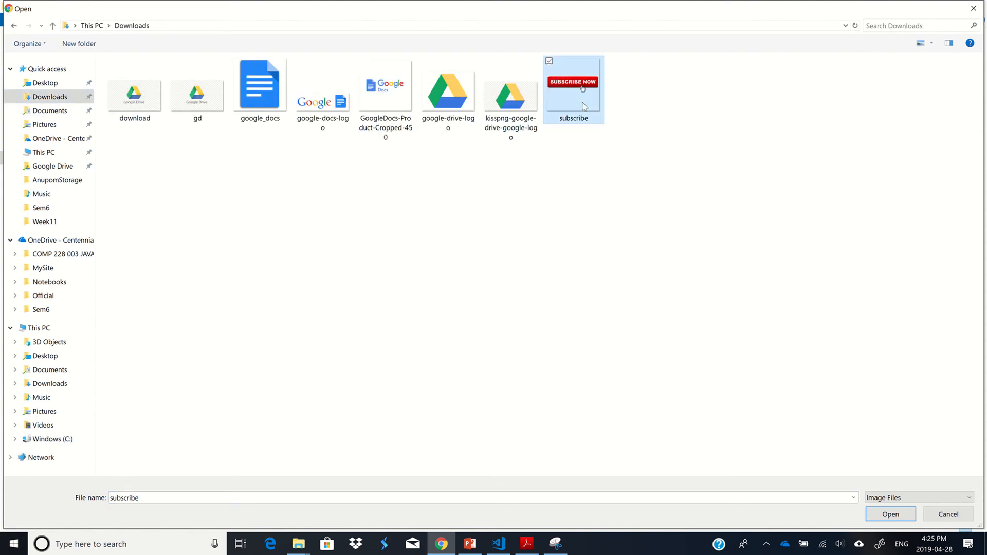
left_click(891, 515)
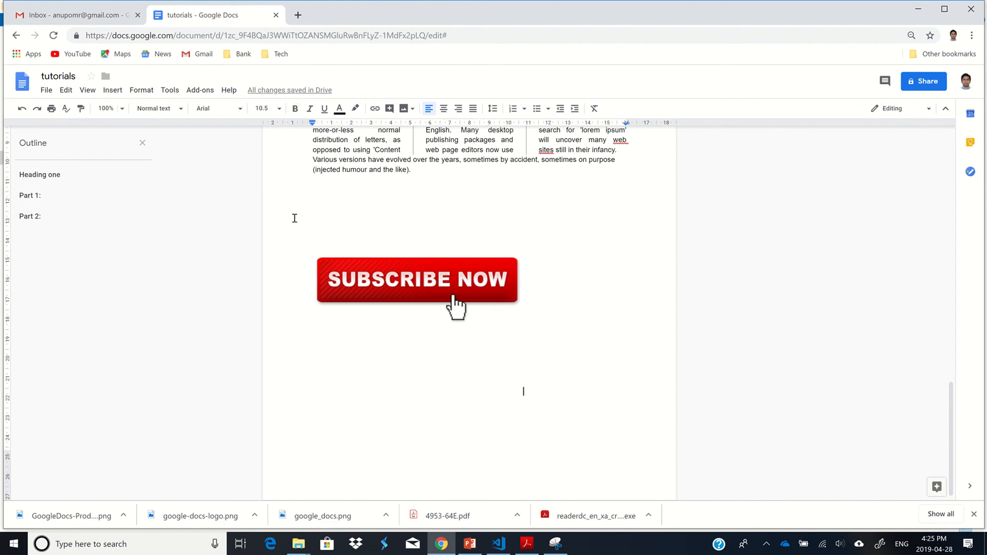
mouse_move(442, 3)
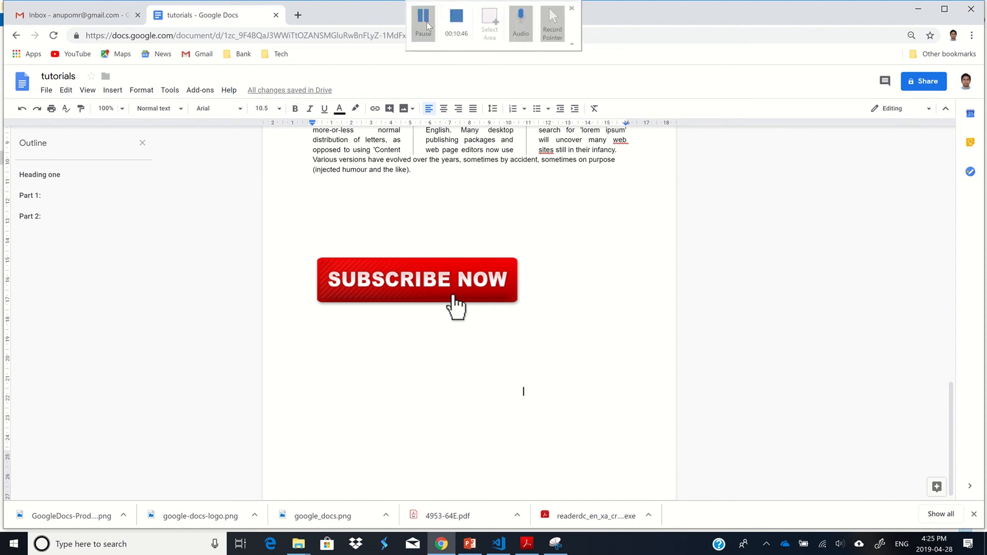